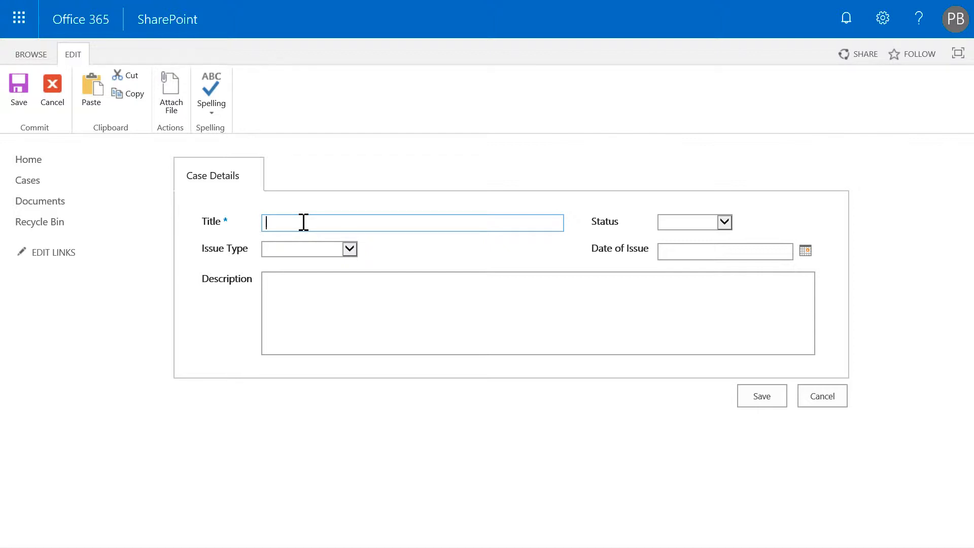
Title the new case "My heating has stopped working"
type("My heating has sto;pp")
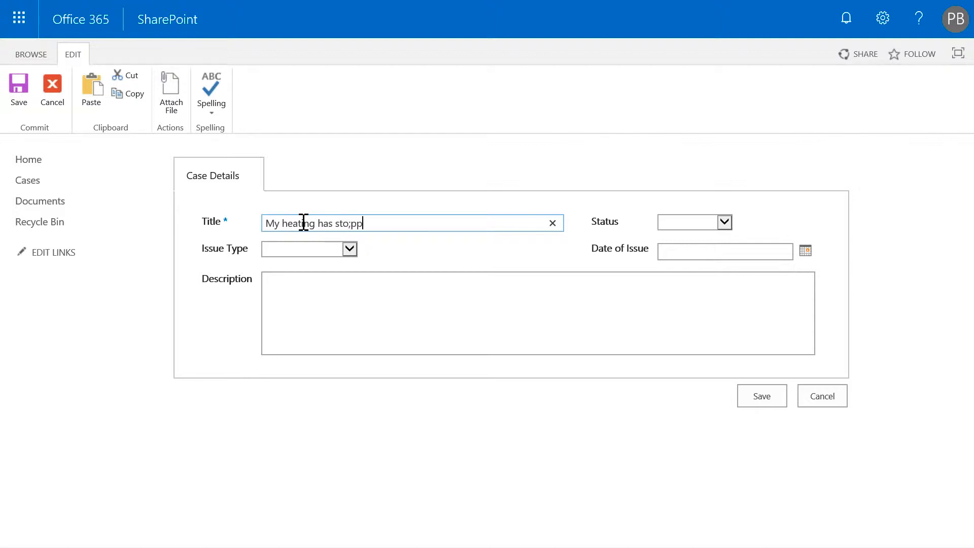
key("BackSpace")
key("BackSpace")
key("BackSpace")
type("pped working")
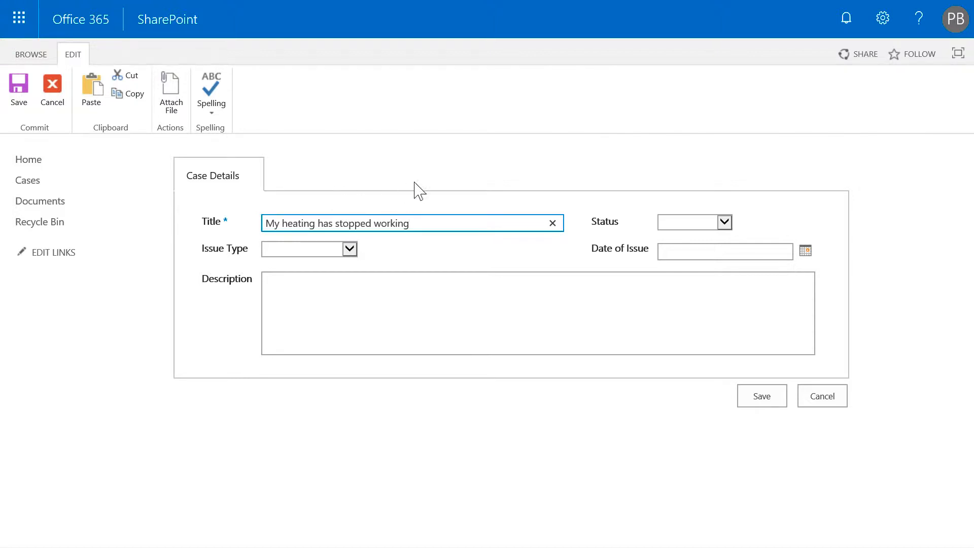
Set the case's Status to Logged, Issue Type to Boiler and Date of Issue to 11/05/2018
left_click(725, 224)
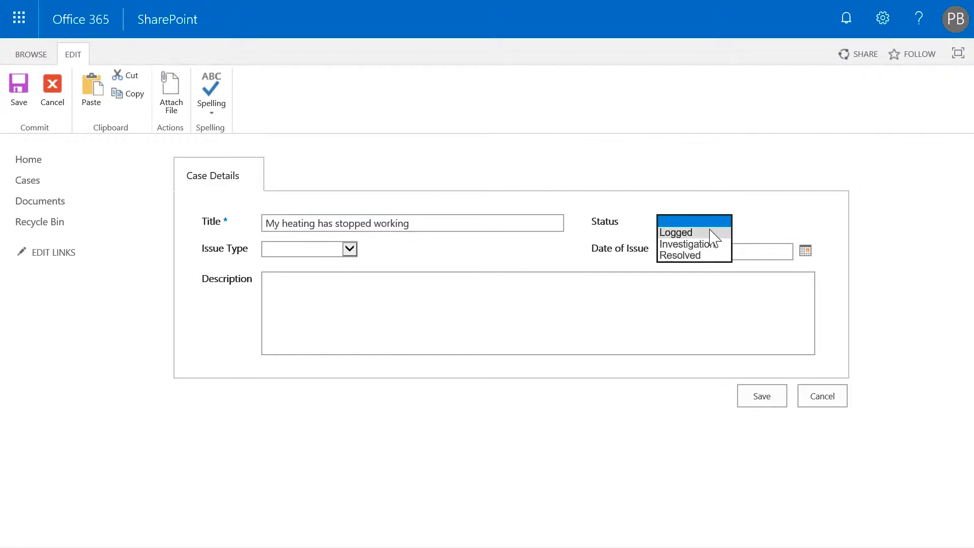
left_click(709, 233)
left_click(349, 250)
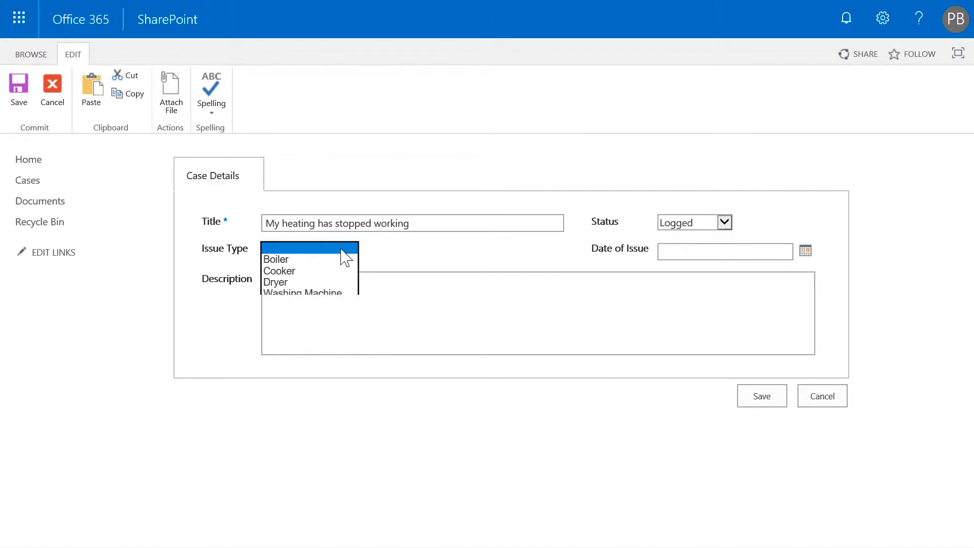
left_click(319, 259)
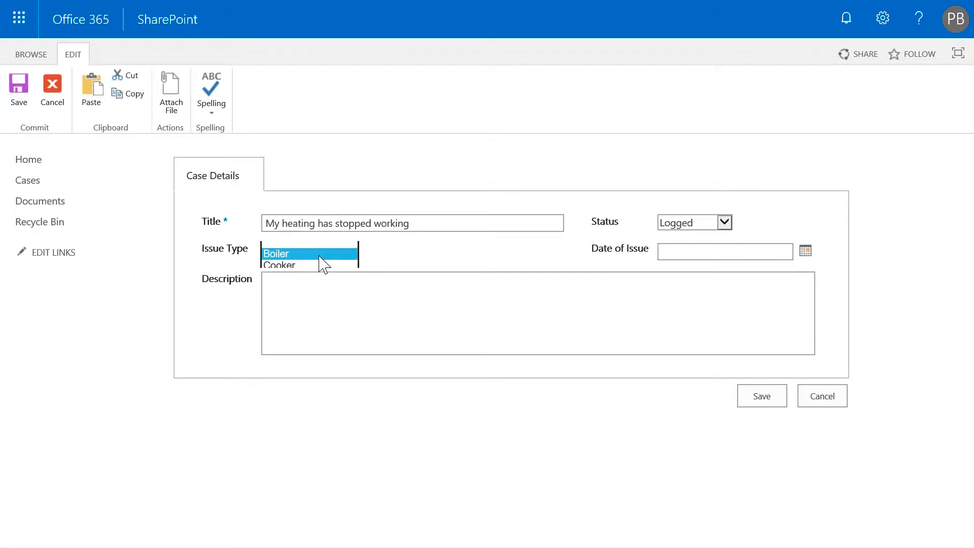
left_click(813, 257)
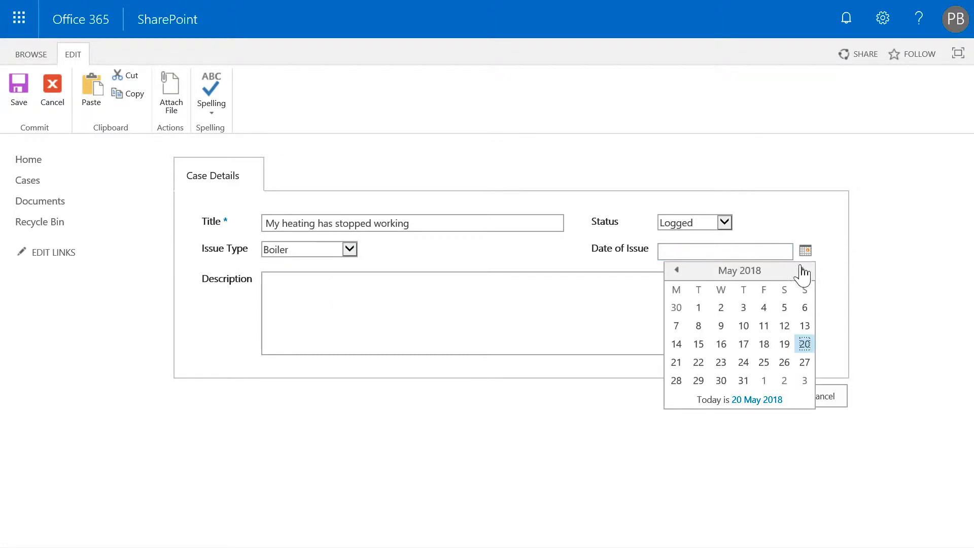
left_click(769, 327)
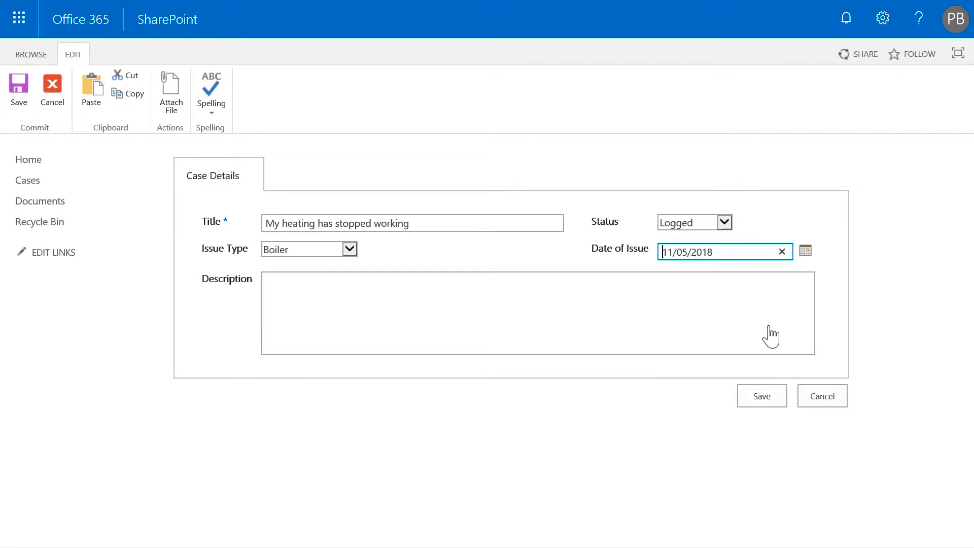
Describe the case as "The heating has stopped working and the boiler appears to be broken." and save it
left_click(765, 336)
type("The heating has stopped working and the boiler appears to be broken.")
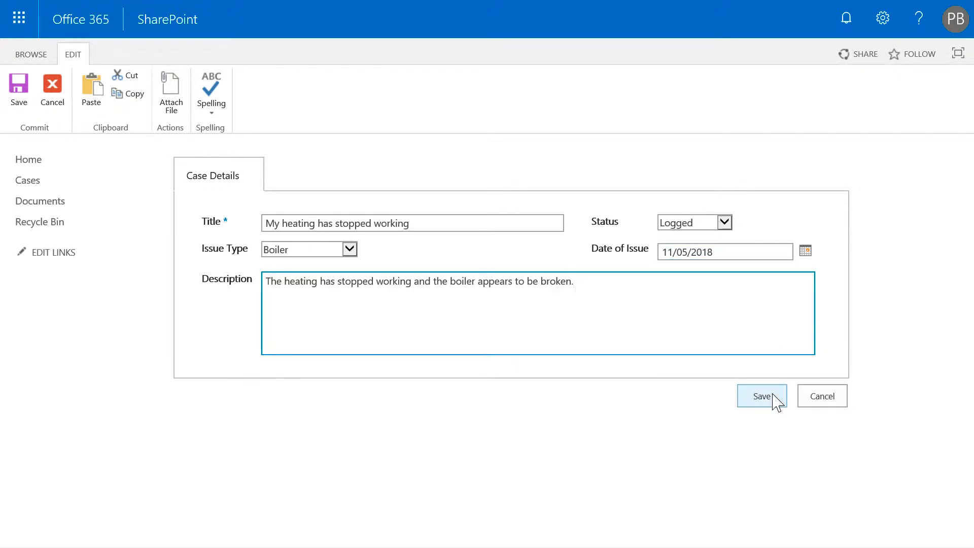
left_click(773, 396)
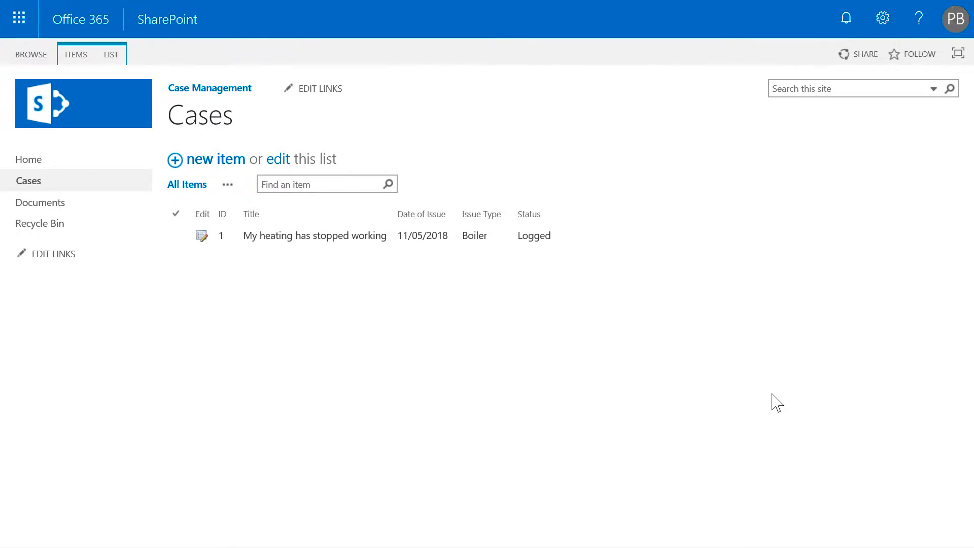
Upload the Warranty Information PDF from the KWizCom downloads folder to the Documents library
left_click(64, 212)
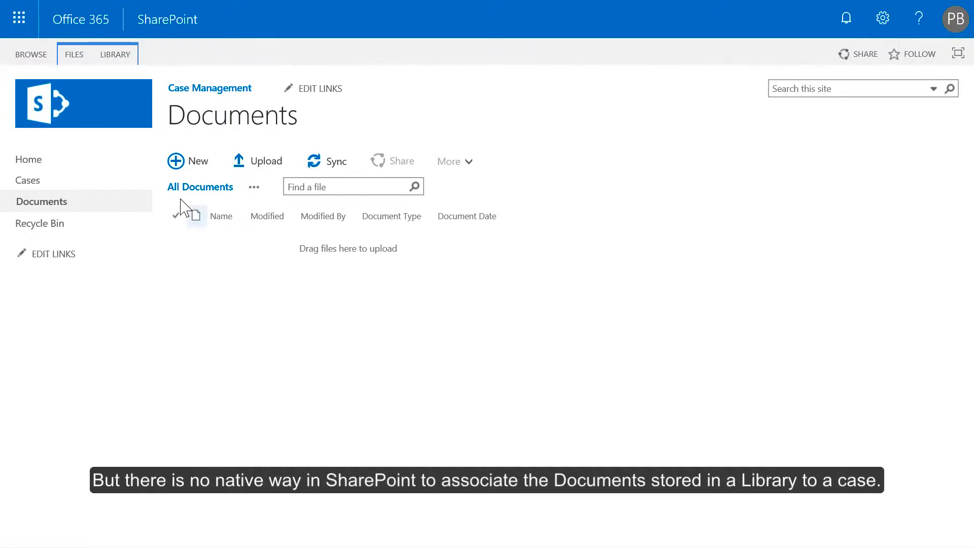
left_click(85, 59)
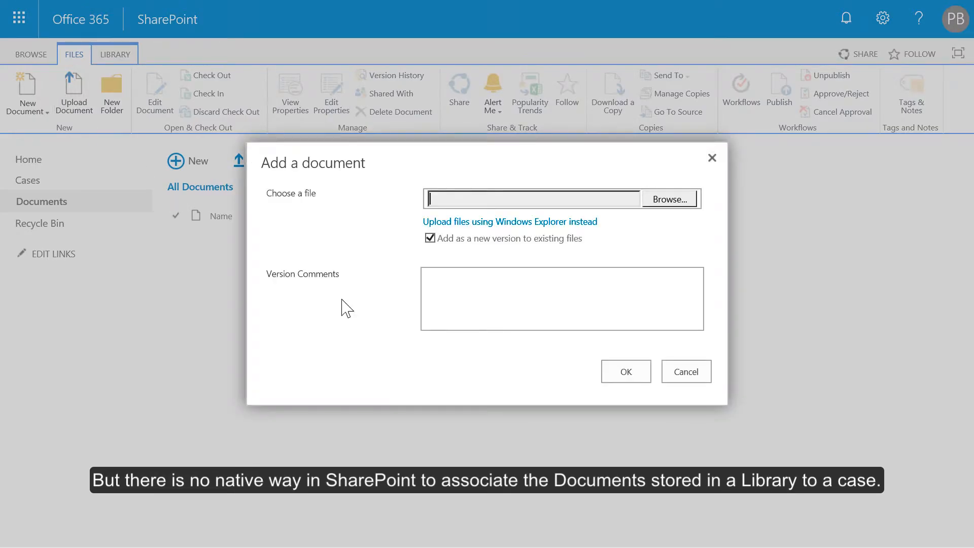
left_click(675, 202)
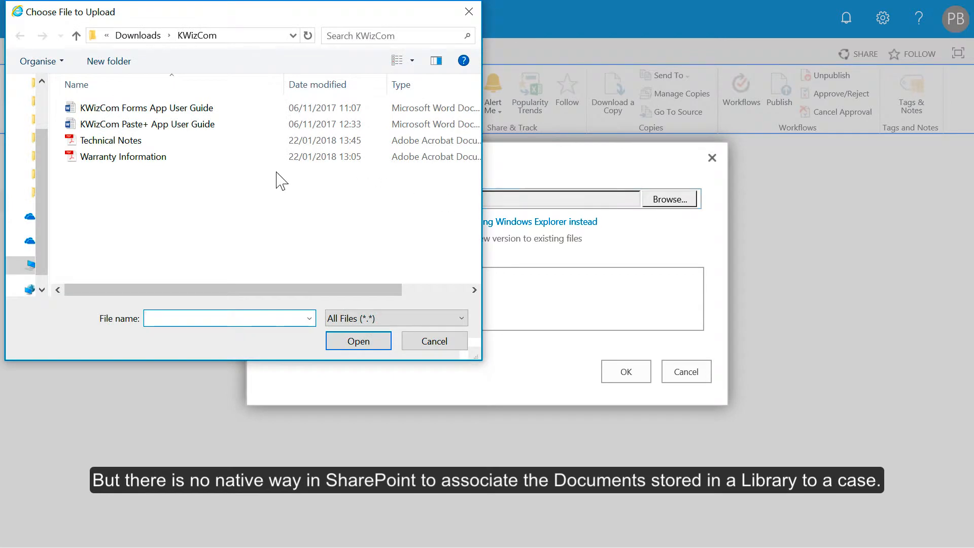
left_click(162, 157)
double_click(163, 156)
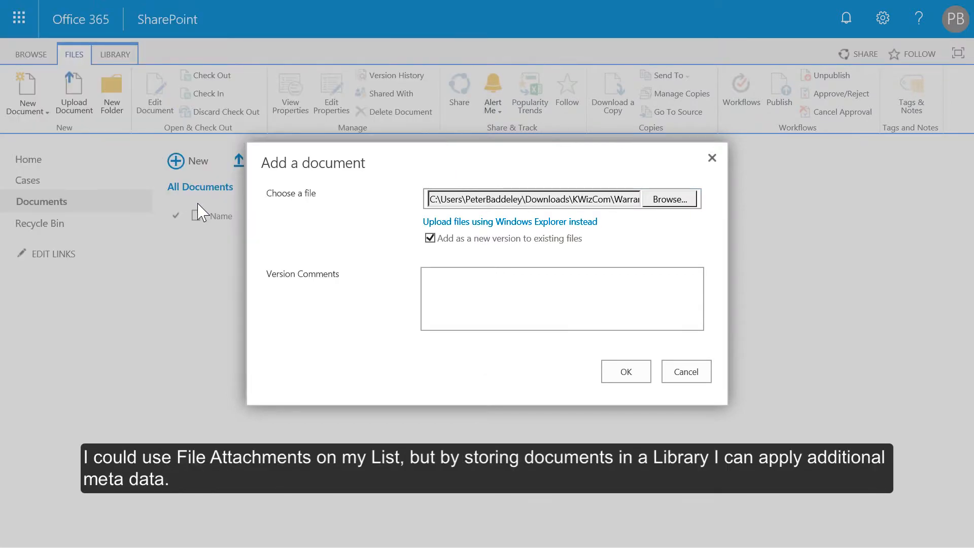
left_click(631, 375)
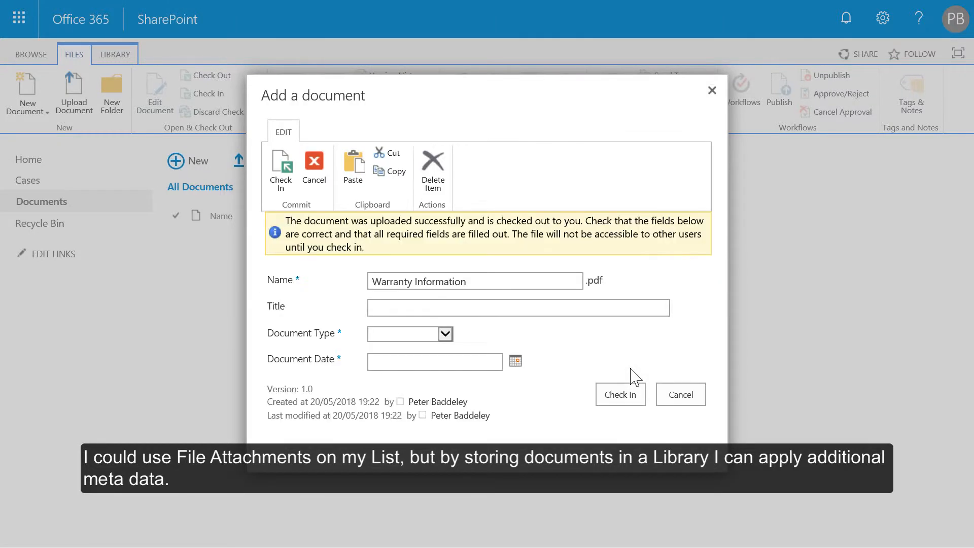
Set the uploaded file's Document Type to Warranty and Document Date to 01/02/2018, and check it in
left_click(445, 334)
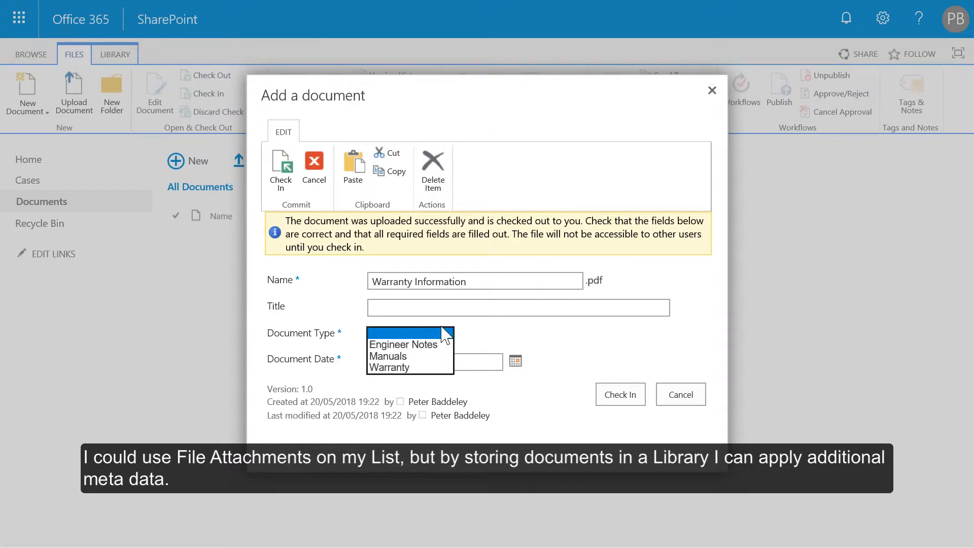
left_click(431, 366)
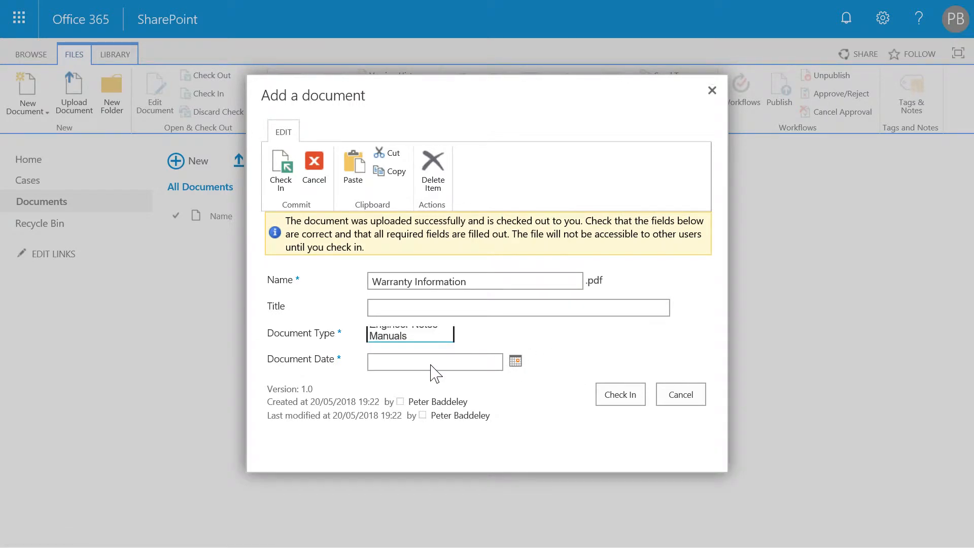
left_click(513, 367)
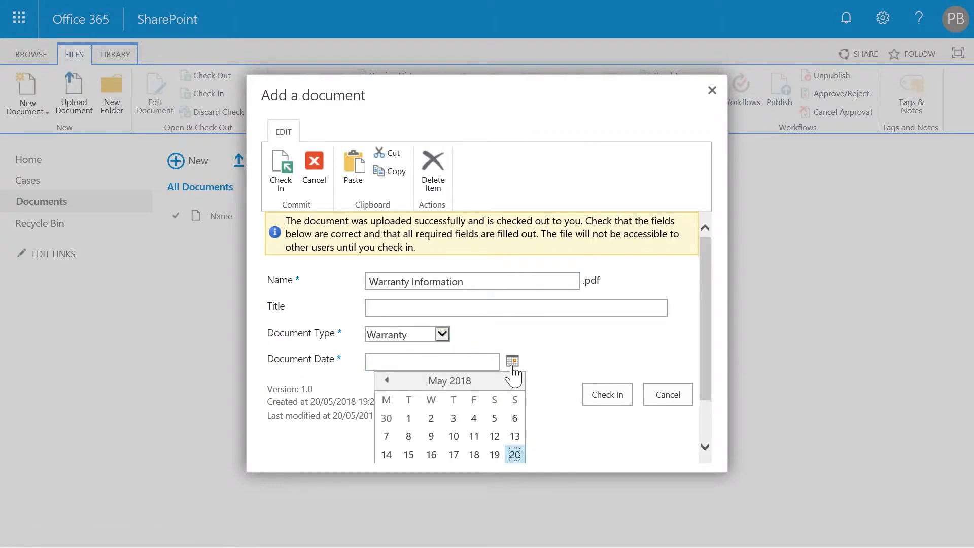
left_click(454, 363)
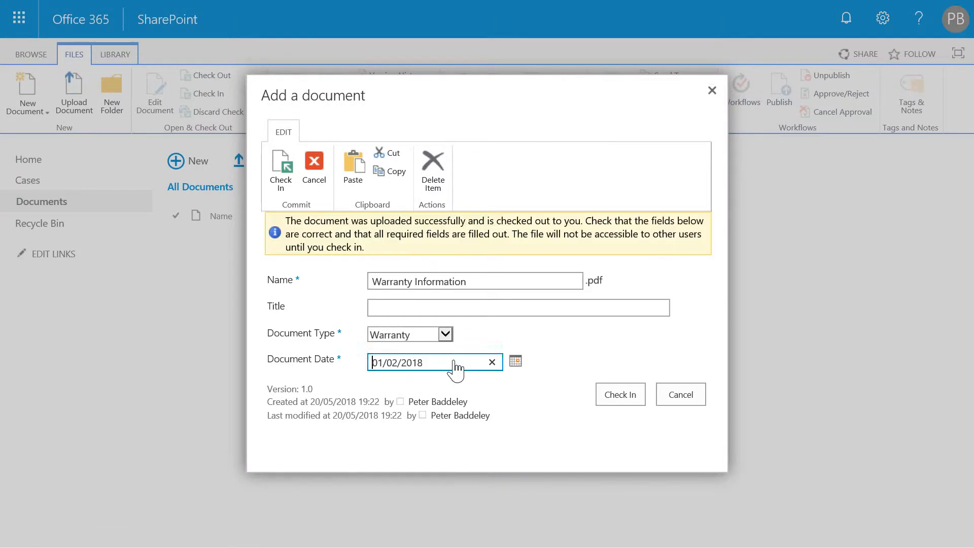
left_click(560, 435)
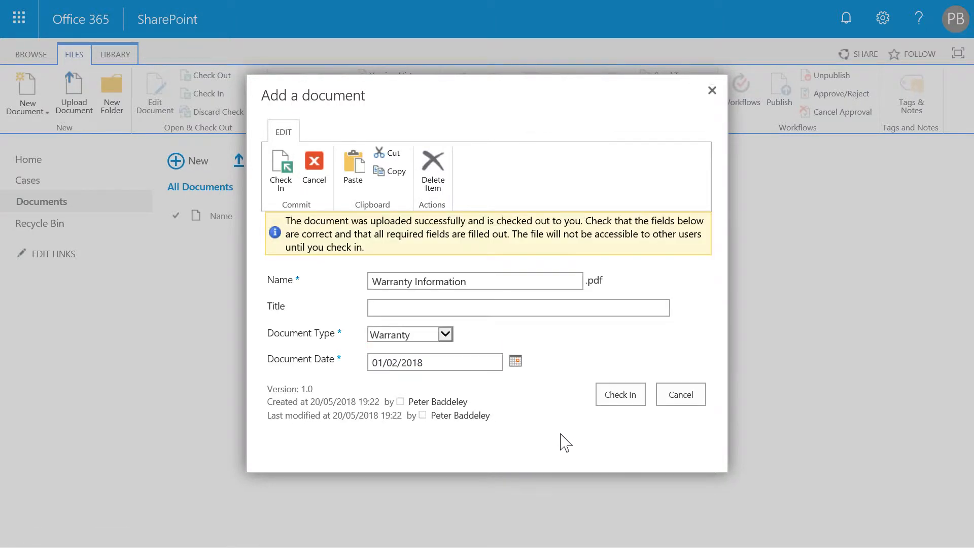
left_click(625, 403)
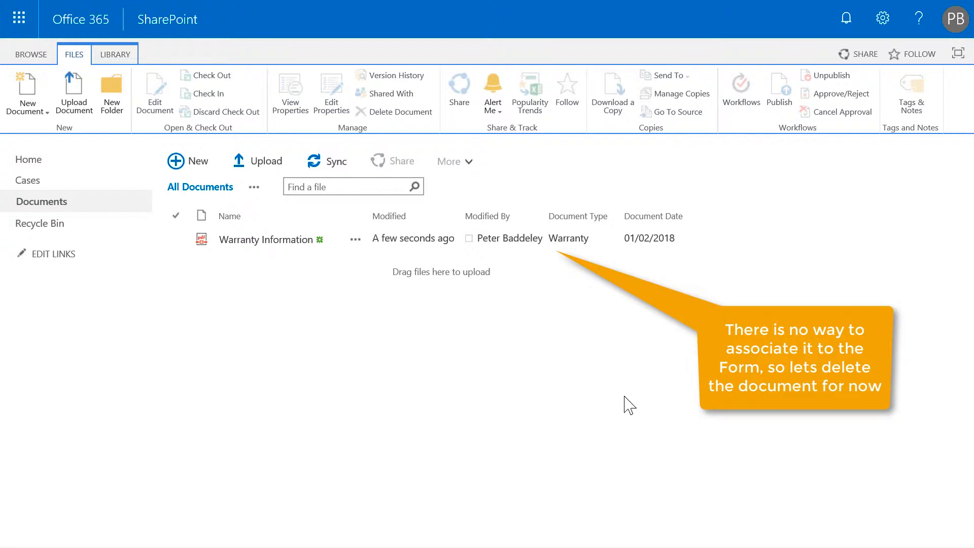
Open the Repeating Rows settings in KWizCom Forms for the Cases list
left_click(80, 186)
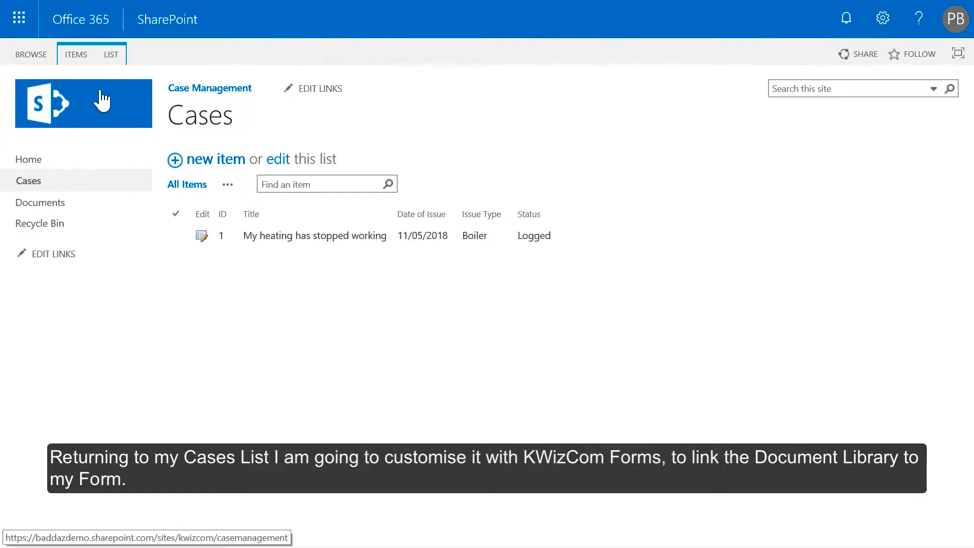
left_click(108, 57)
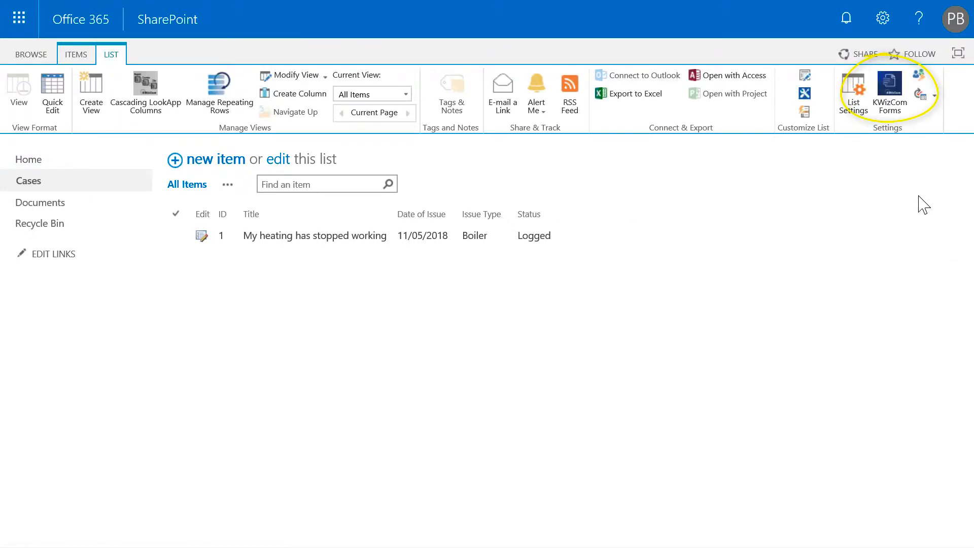
left_click(891, 106)
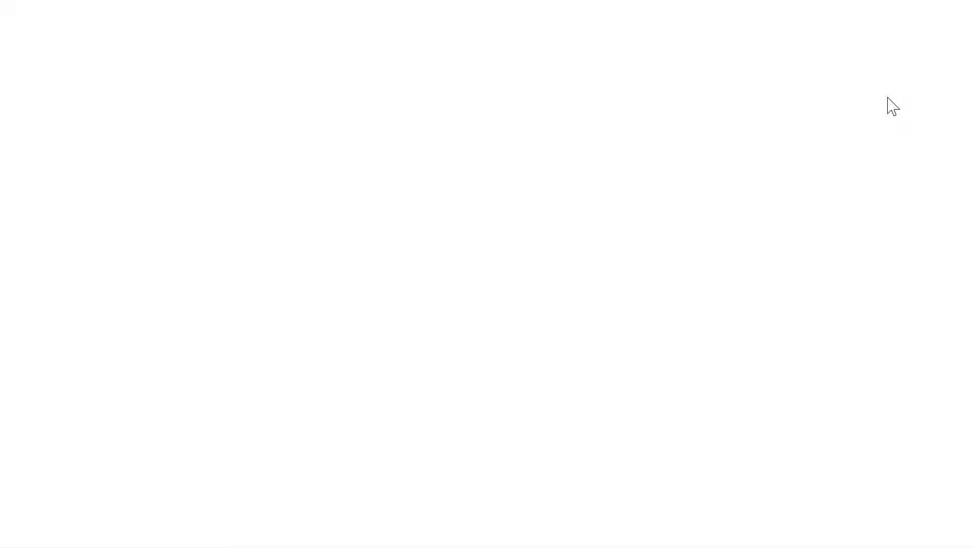
scroll(613, 196, "down", 5)
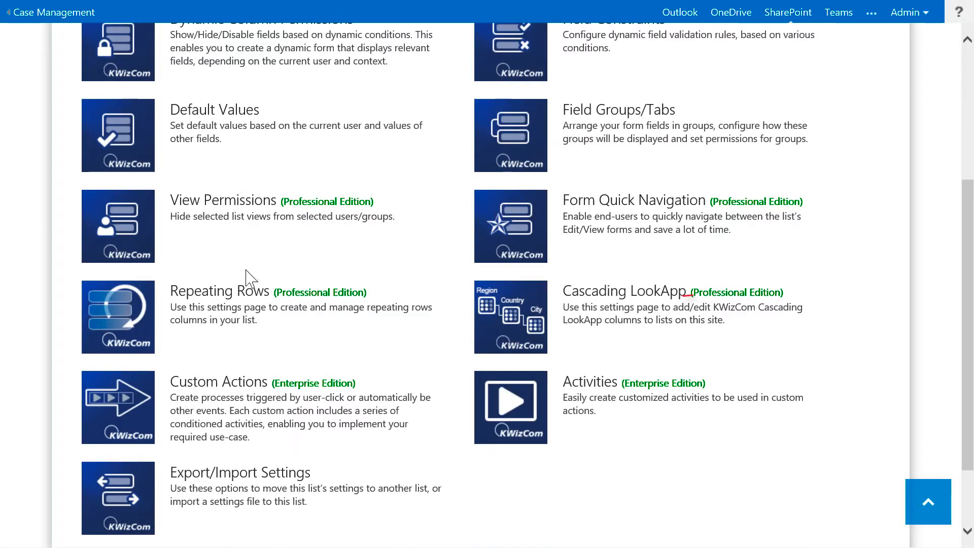
left_click(105, 315)
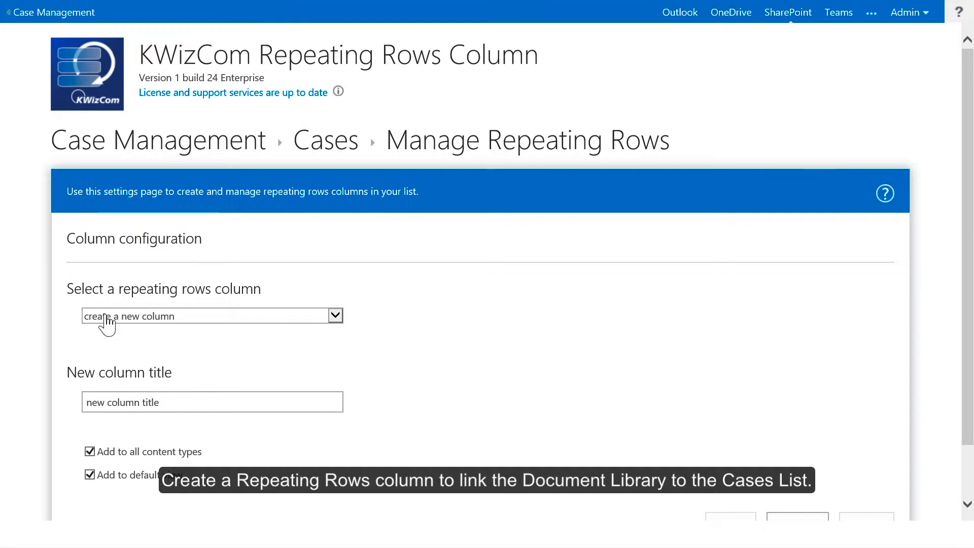
Title the new repeating rows column Documents and exclude it from the default view
scroll(130, 335, "down", 1)
left_click(130, 337)
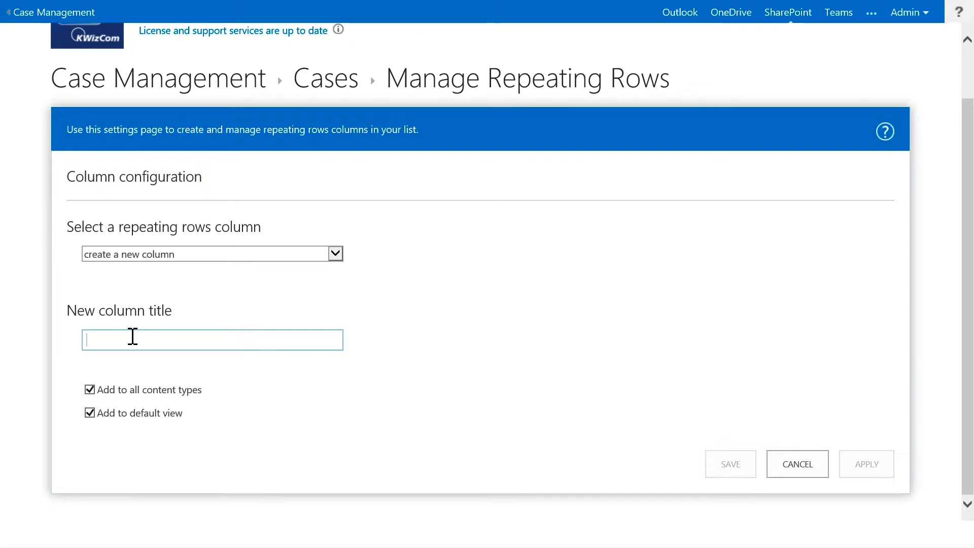
type("Do")
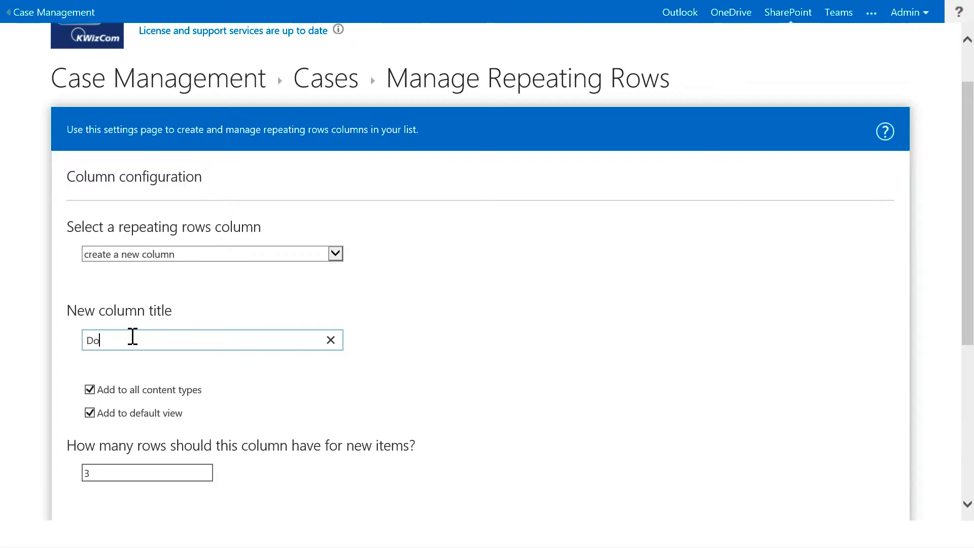
type("cuments")
scroll(239, 359, "down", 1)
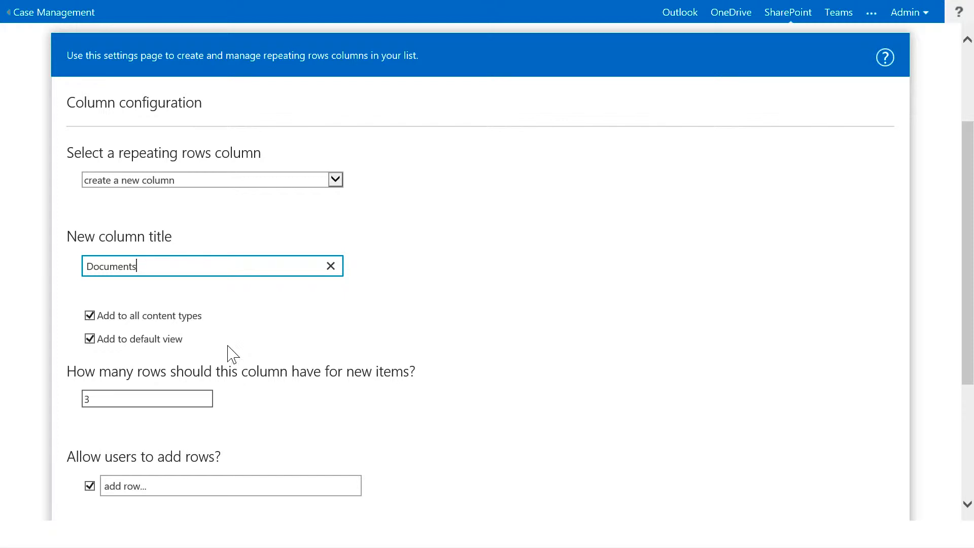
left_click(90, 339)
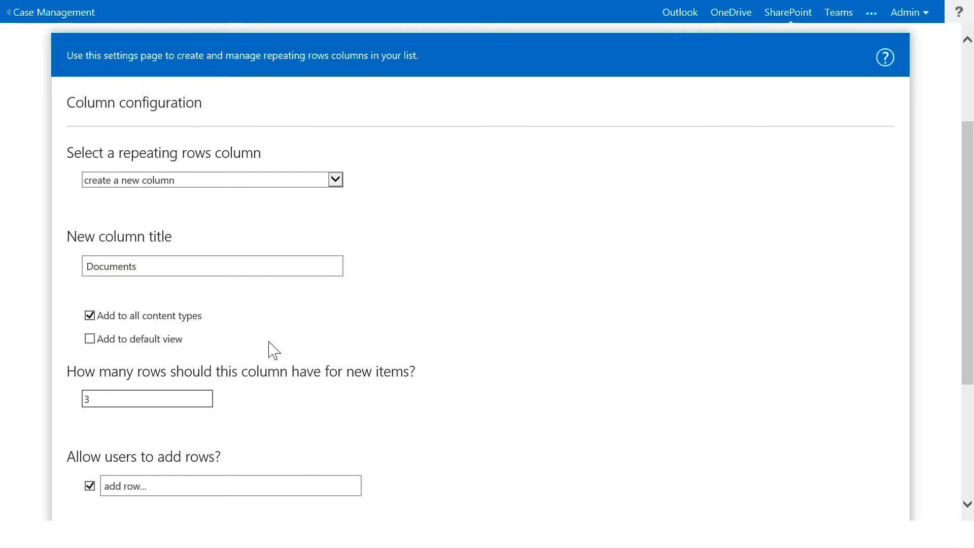
Set the number of rows the Documents column has for new items to 2
scroll(274, 349, "down", 2)
scroll(280, 309, "up", 1)
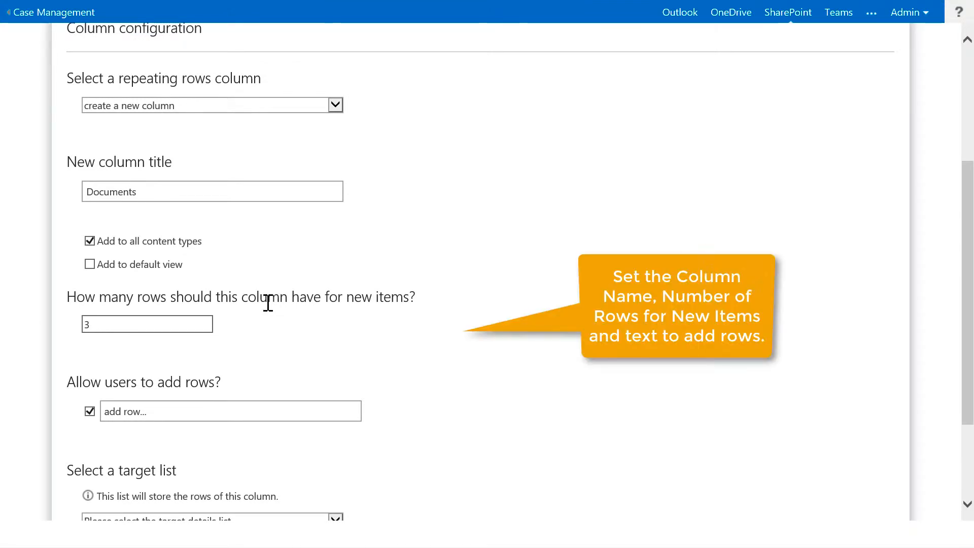
left_click(205, 324)
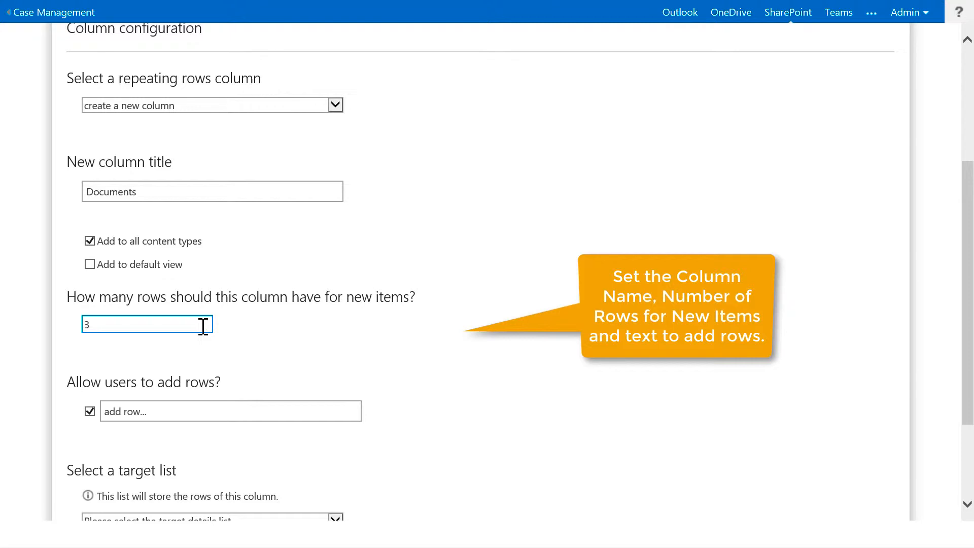
left_click(203, 327)
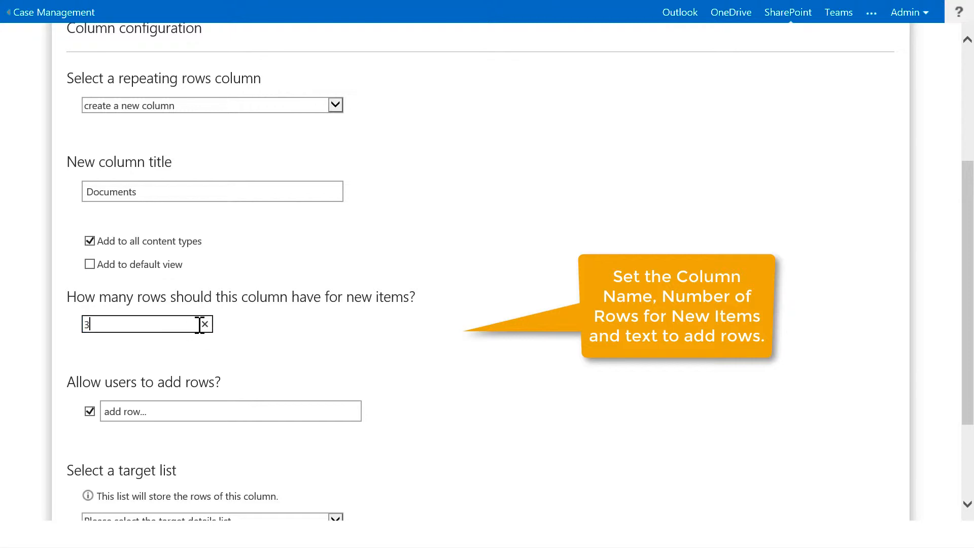
double_click(195, 325)
type("2")
left_click(226, 343)
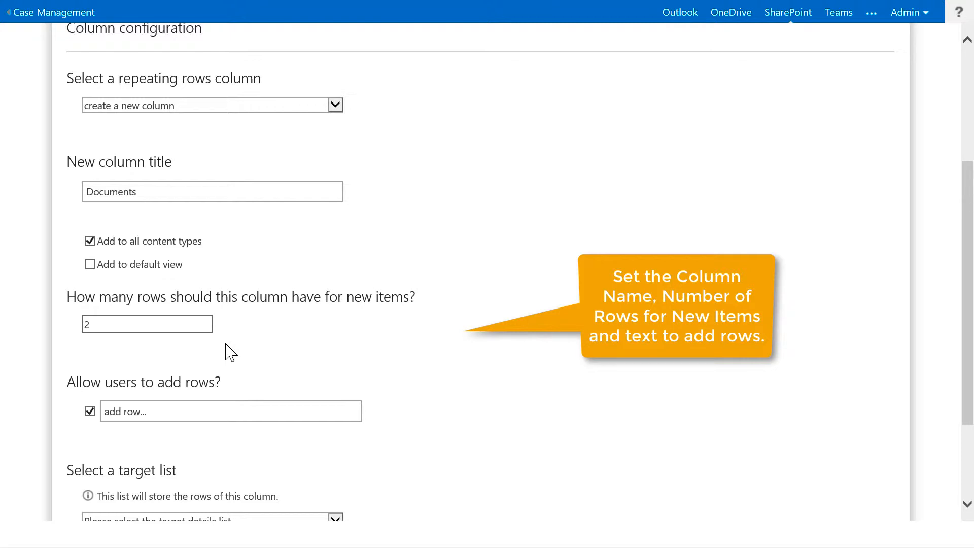
Set the text that lets users add rows to the Documents column to "add document"
left_click(164, 412)
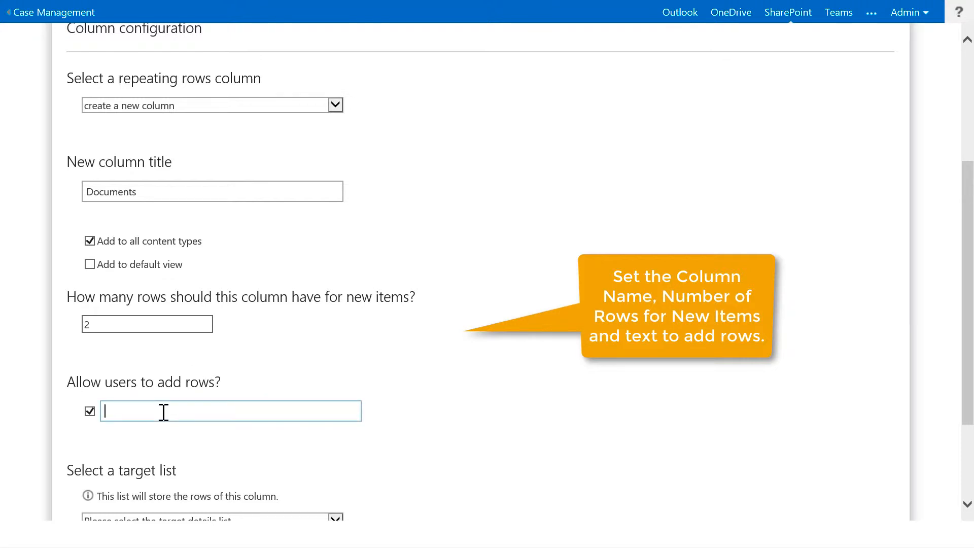
type("add dou")
key("BackSpace")
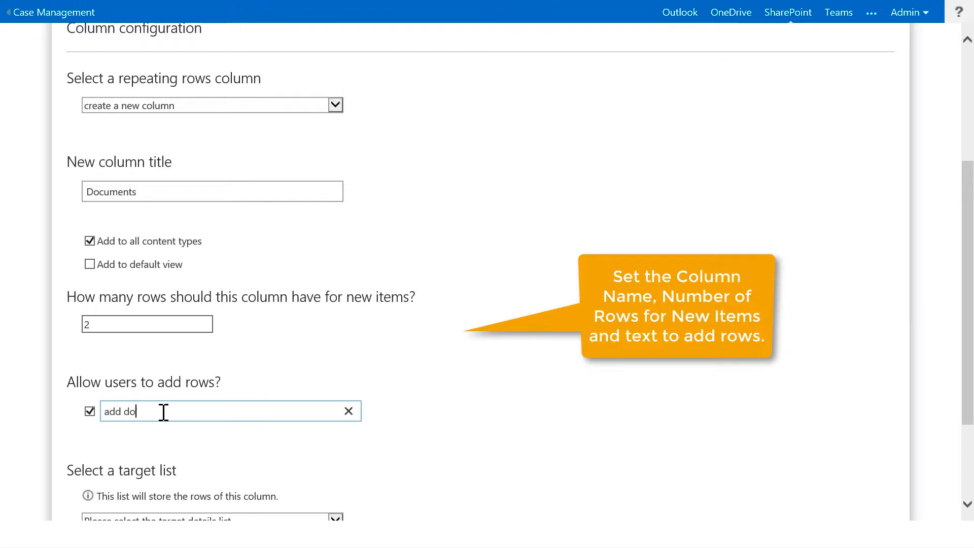
type("cument")
left_click(175, 441)
Choose the Documents library as the target list that stores the column's rows
scroll(171, 429, "down", 2)
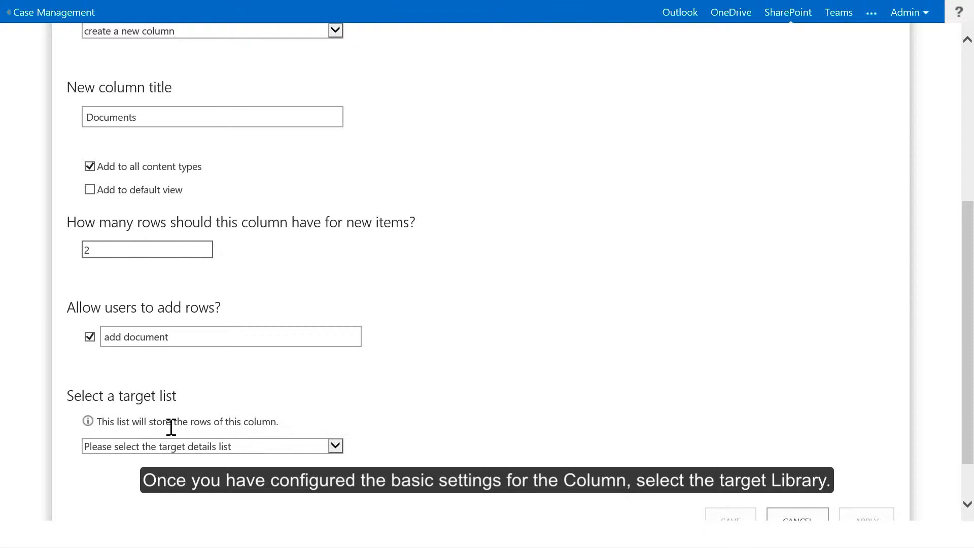
left_click(186, 447)
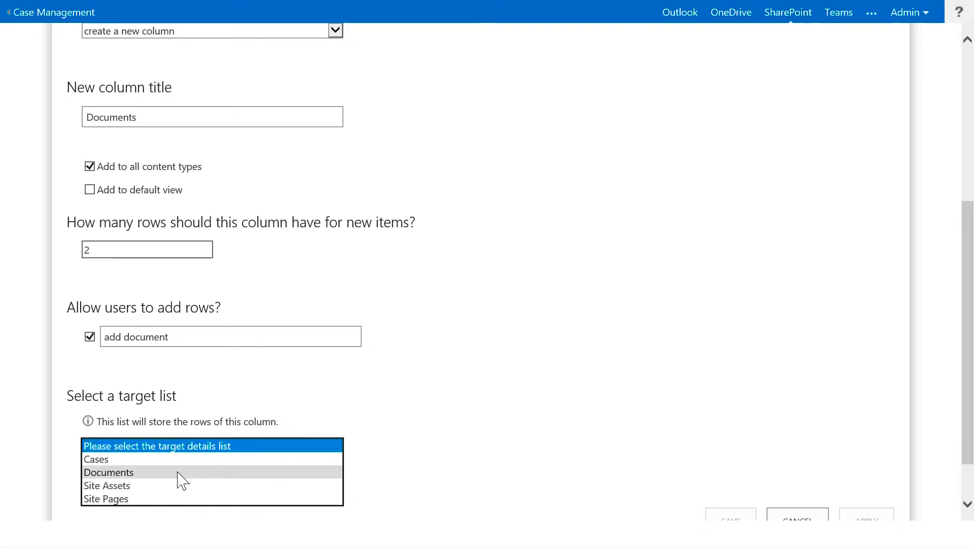
left_click(178, 473)
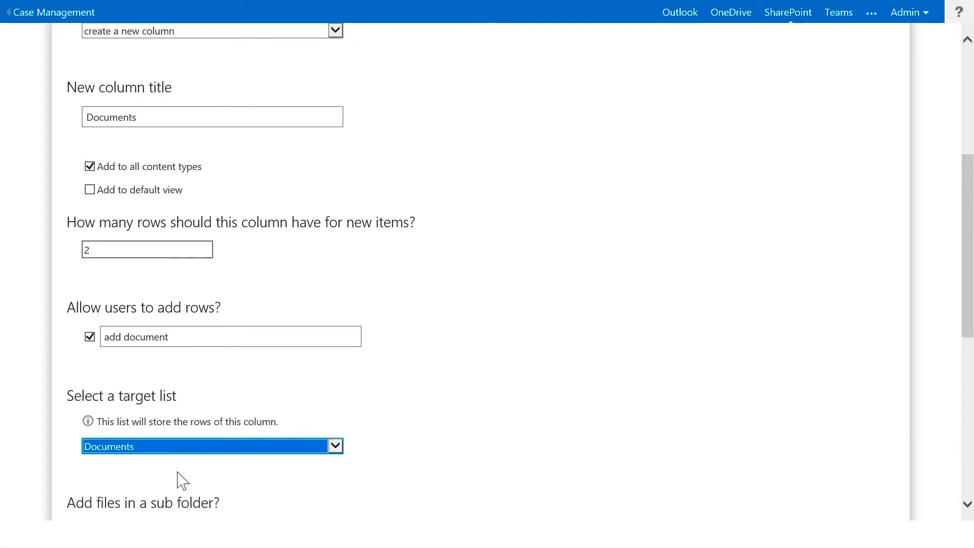
Set the sub folder name for added files to Case-[ID], inserting the ID column, and show the file name in the repeating rows
scroll(180, 475, "down", 2)
scroll(238, 406, "down", 2)
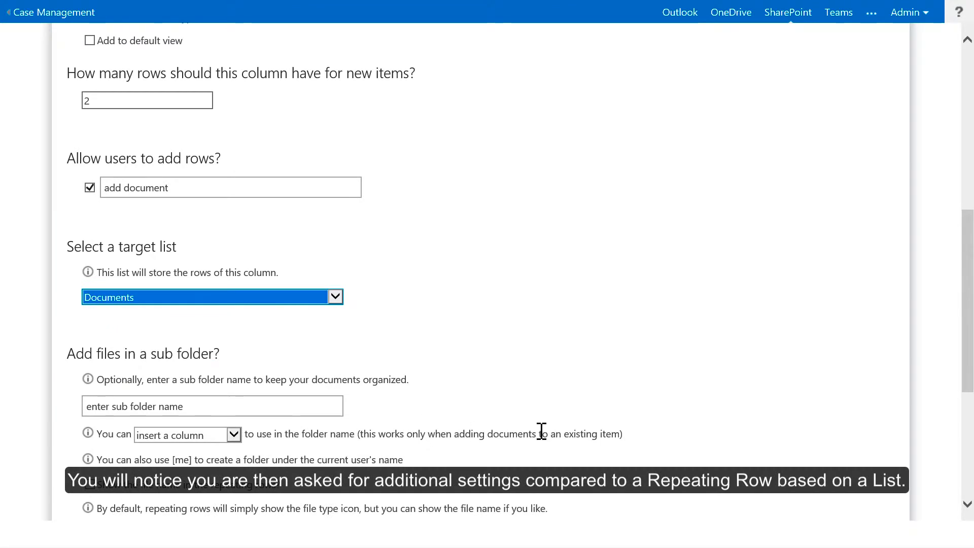
scroll(541, 431, "down", 2)
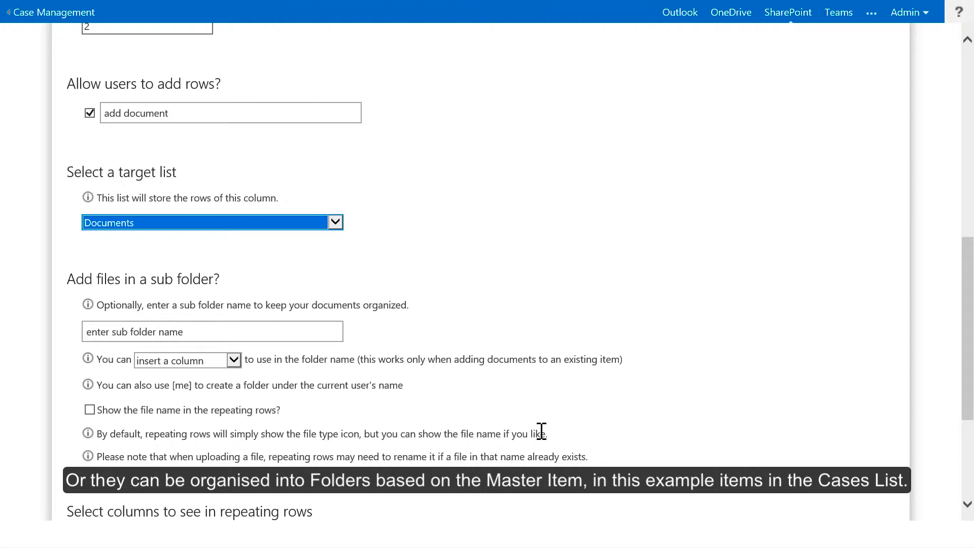
left_click(195, 326)
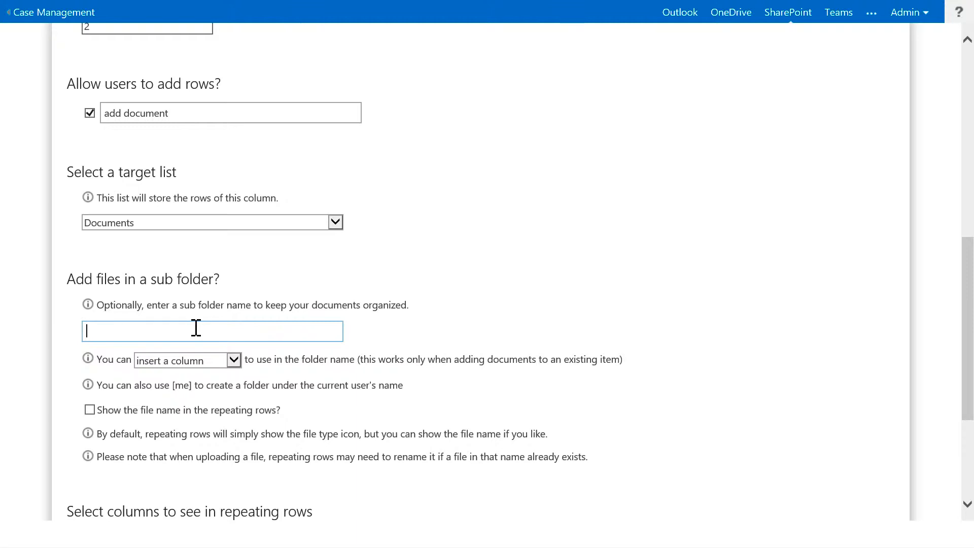
type("Case-")
left_click(234, 360)
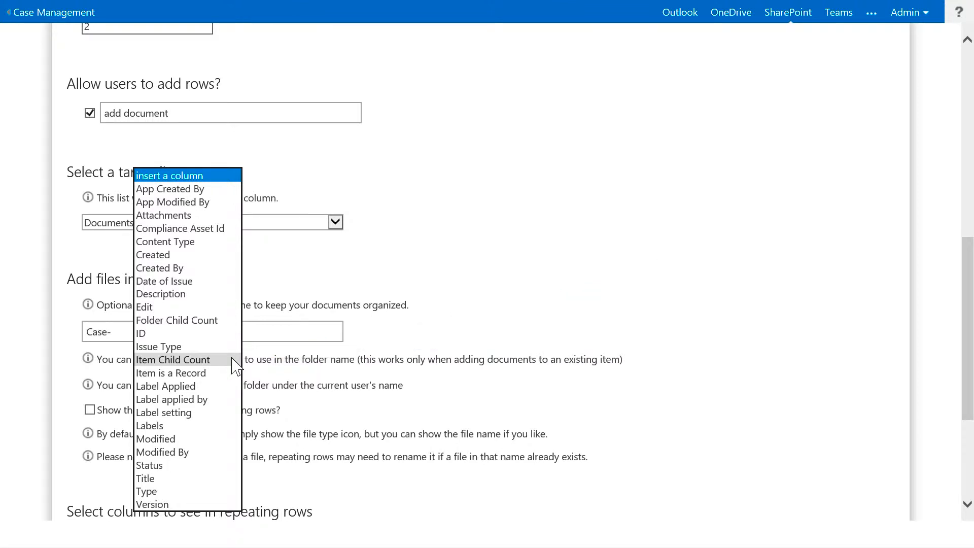
left_click(234, 335)
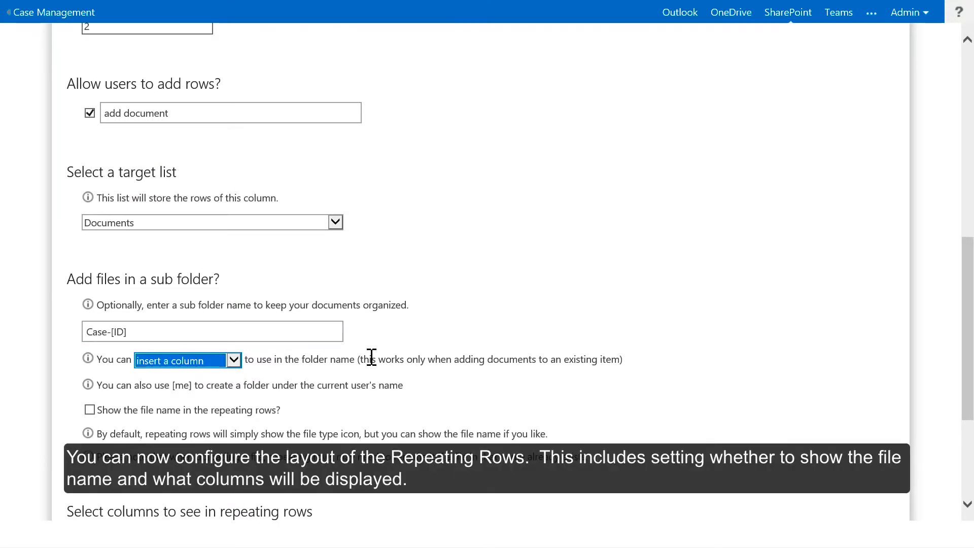
left_click(89, 411)
Display the Name, Document Type and Document Date columns in the repeating rows, in that order, and save the column configuration
scroll(76, 432, "down", 4)
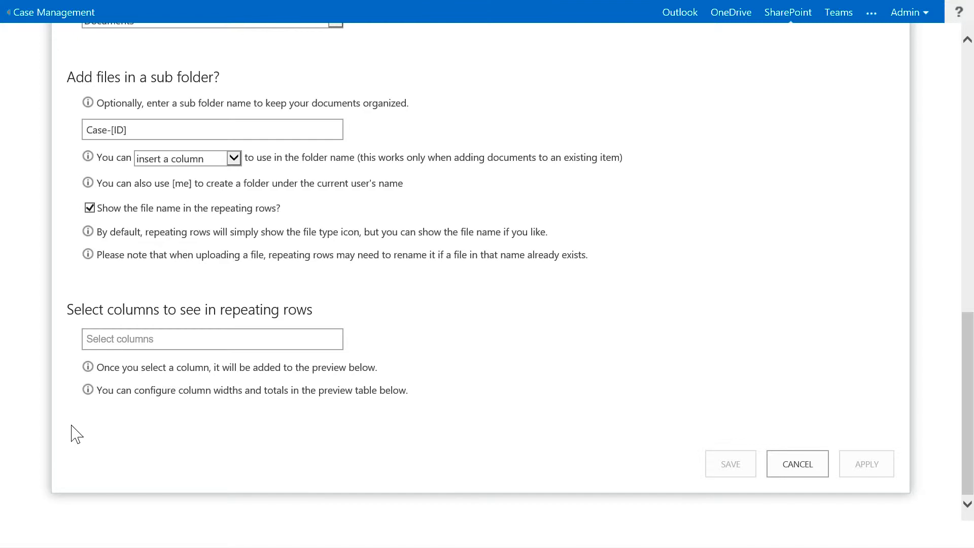
left_click(105, 341)
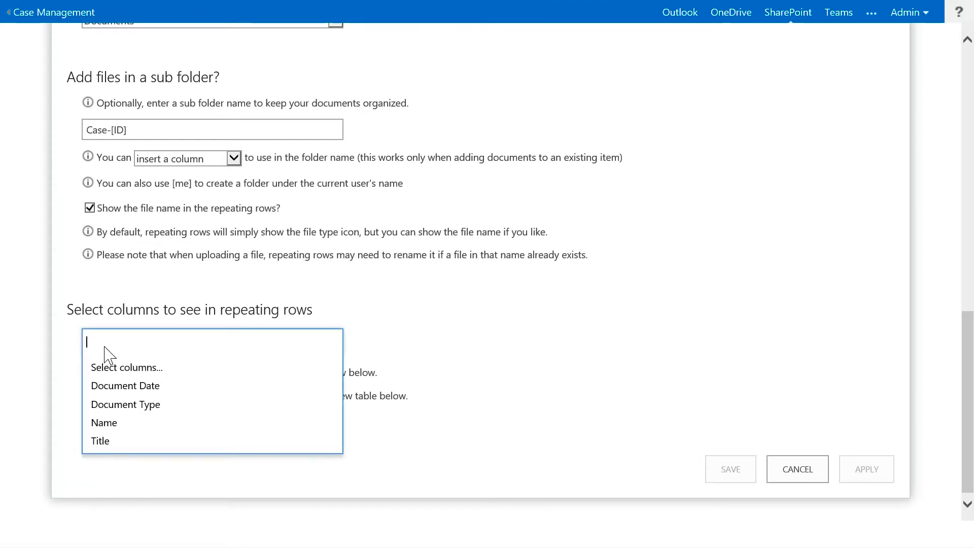
left_click(125, 431)
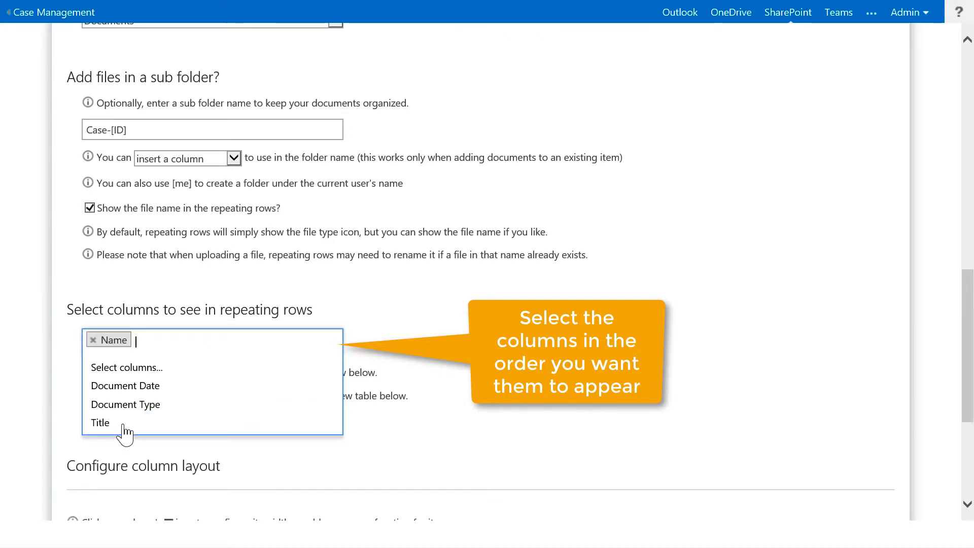
left_click(127, 405)
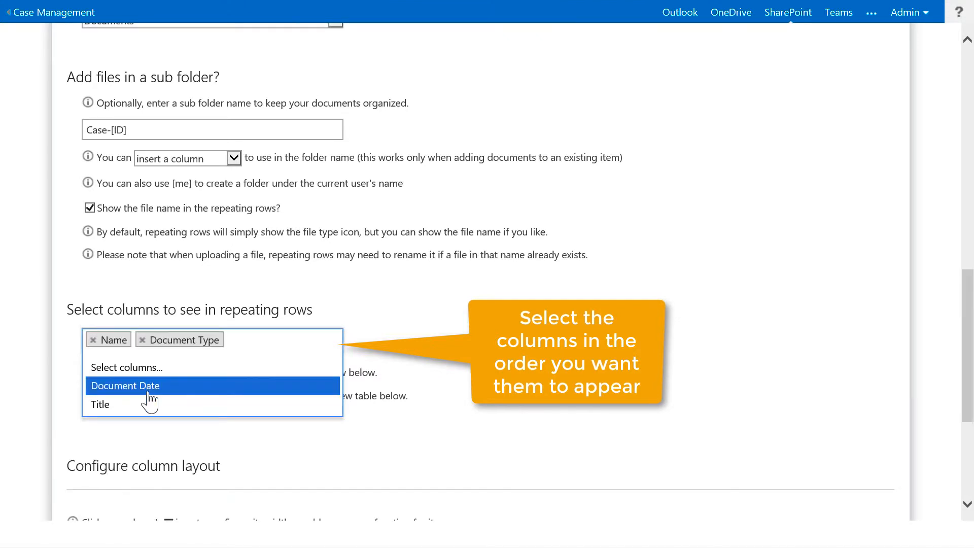
left_click(167, 385)
left_click(498, 439)
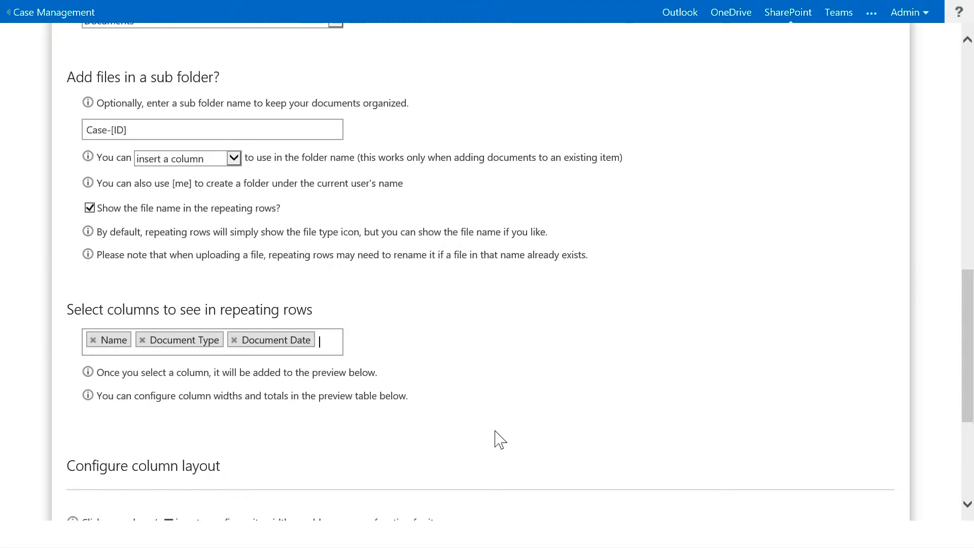
scroll(498, 439, "down", 5)
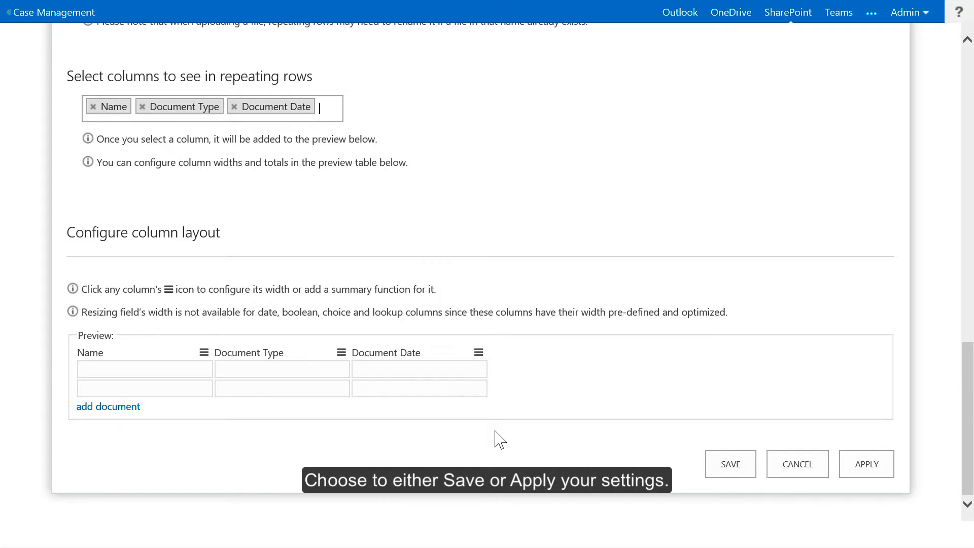
left_click(750, 473)
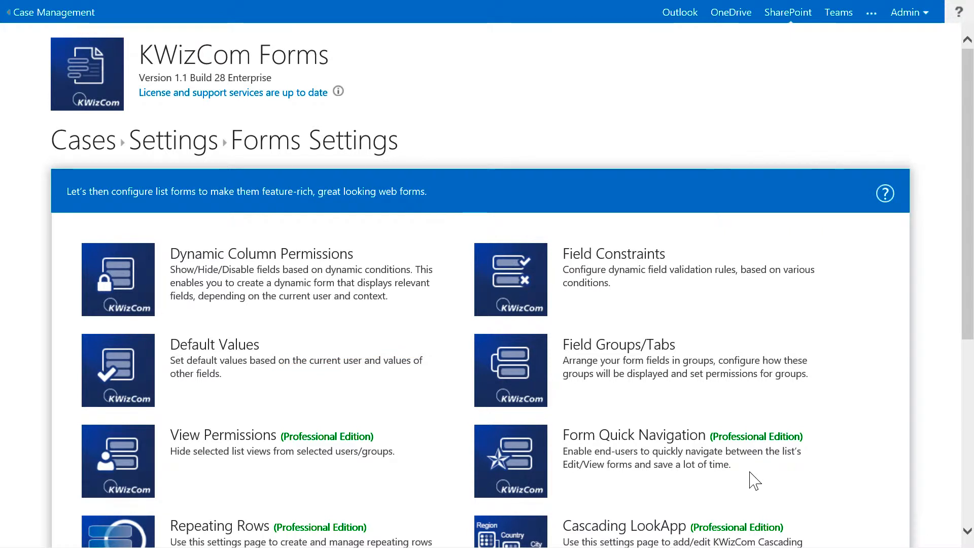
Create a new field group for the Cases form named Case Documents, with 1 column per row
left_click(539, 391)
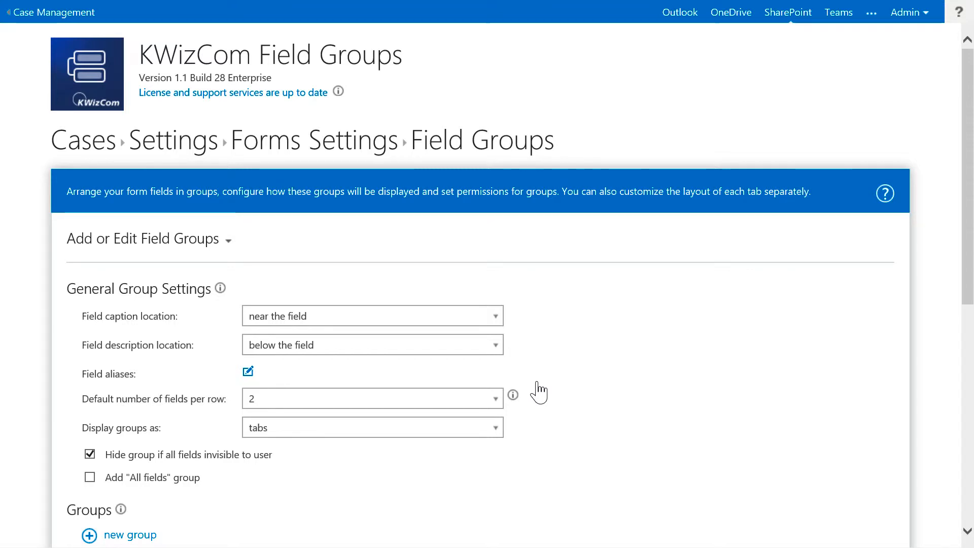
scroll(541, 390, "down", 3)
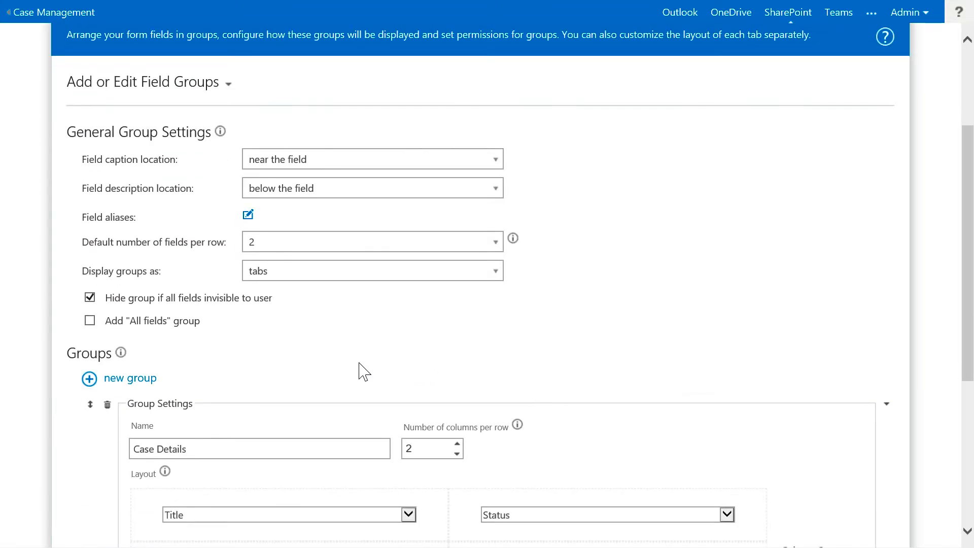
left_click(127, 379)
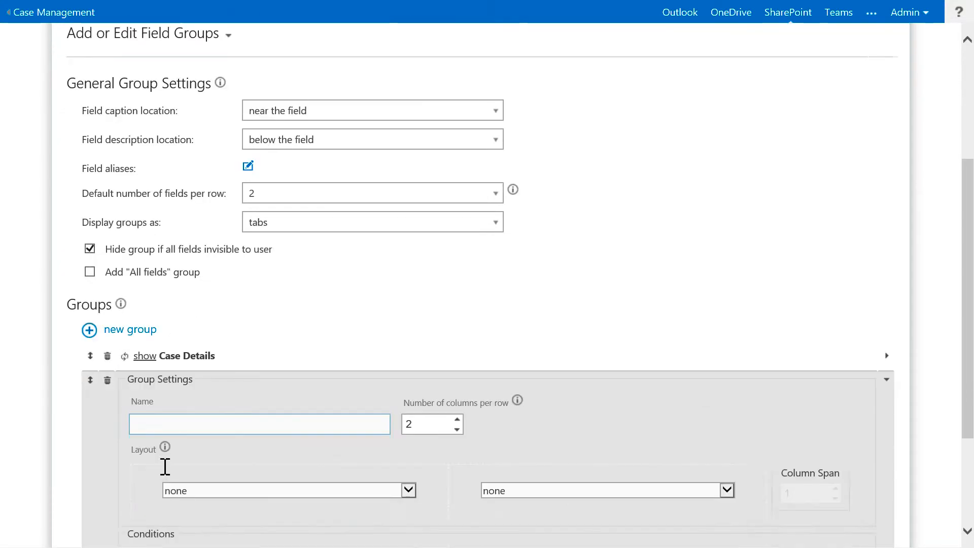
scroll(165, 467, "down", 3)
left_click(213, 277)
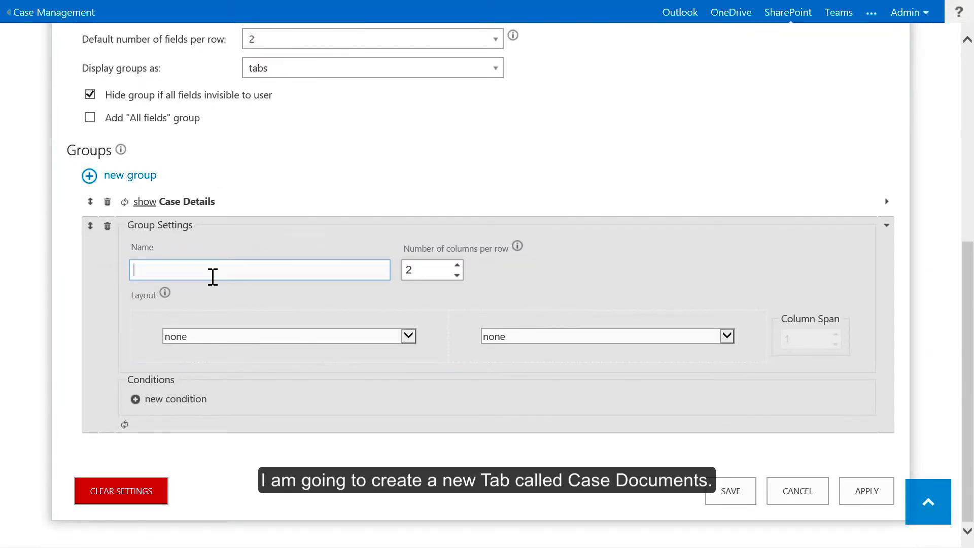
type("Case D")
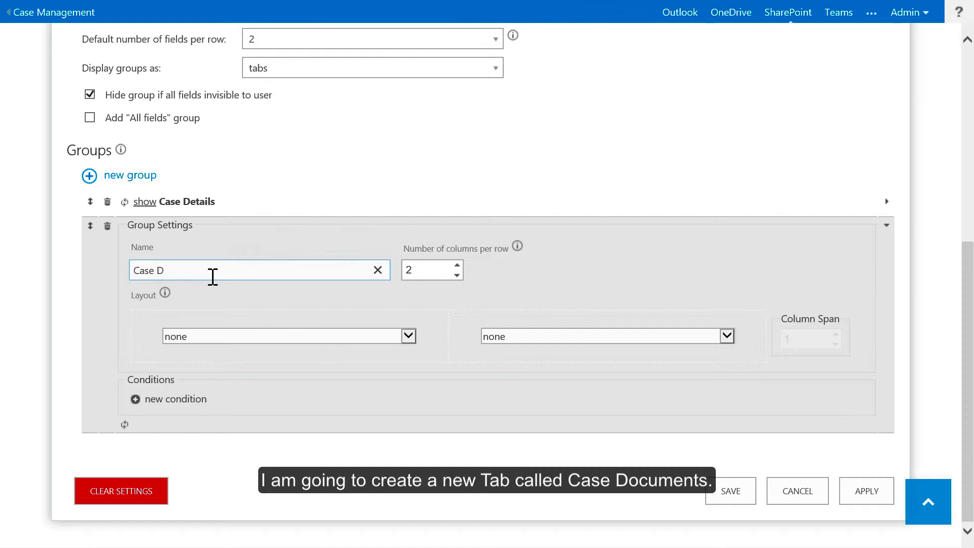
type("ocuments")
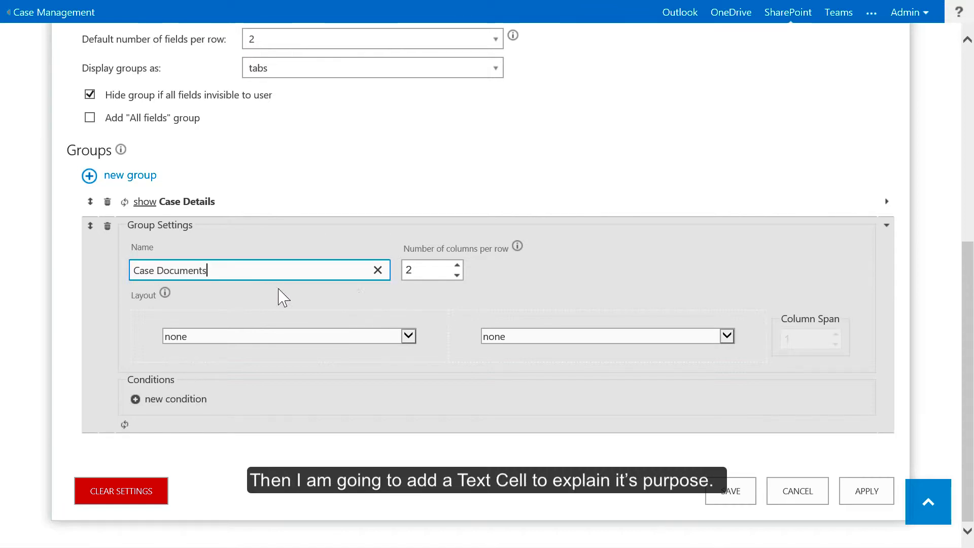
left_click(457, 275)
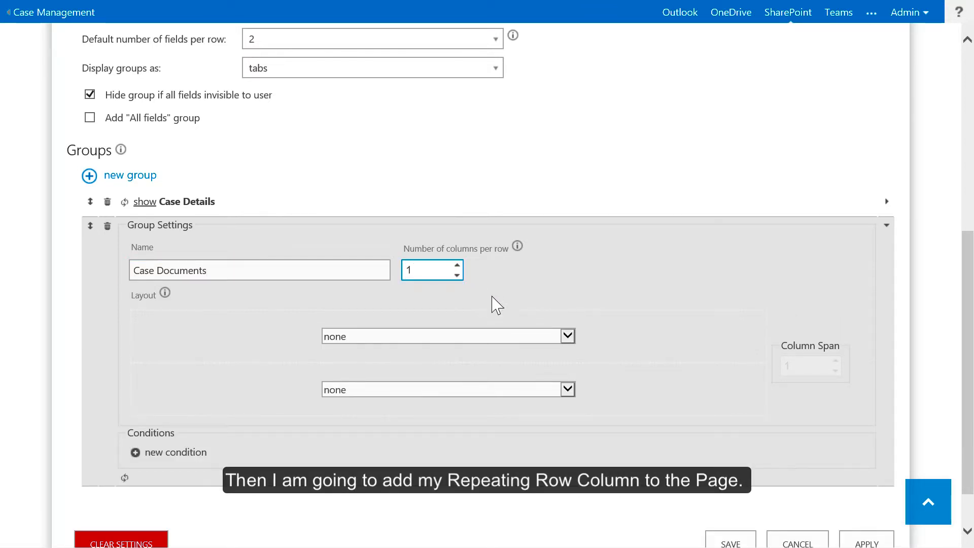
Make the first layout cell of the Case Documents group a Text Cell reading "Please upload documents relevant to this case"
left_click(569, 336)
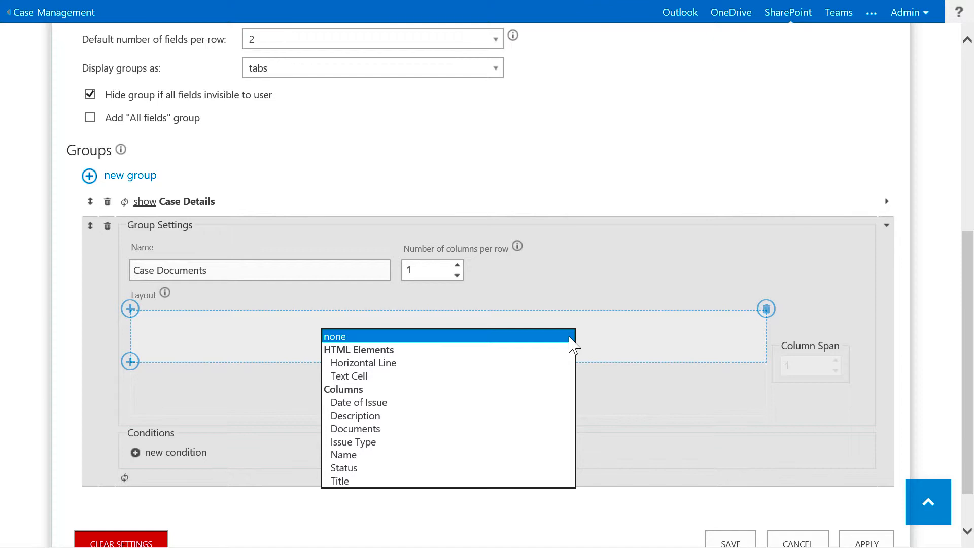
left_click(403, 376)
left_click(346, 418)
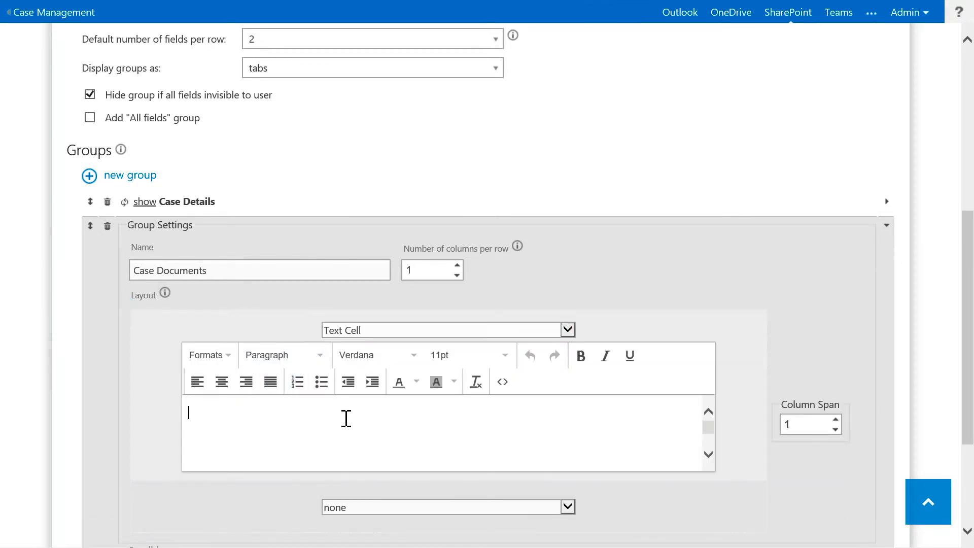
type("Please upload do")
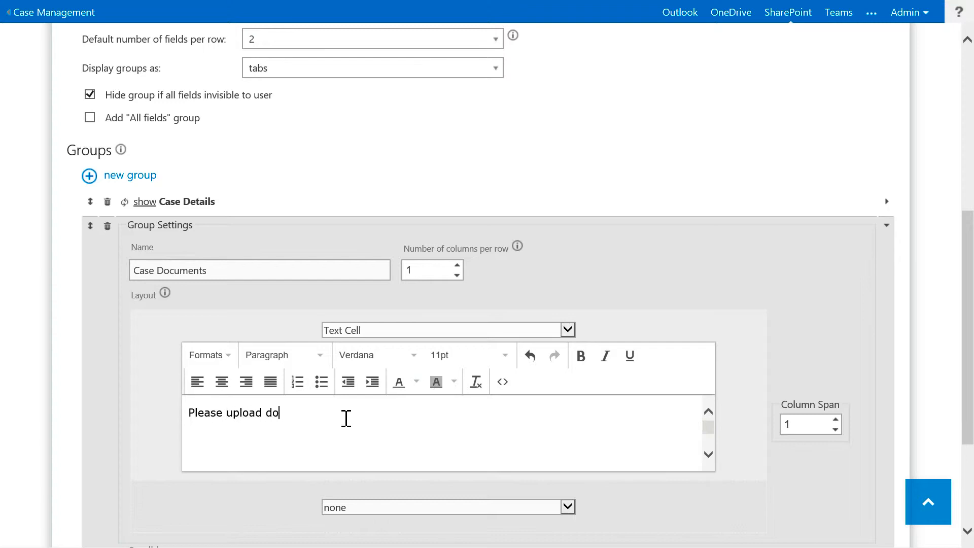
type("cuments relevant t")
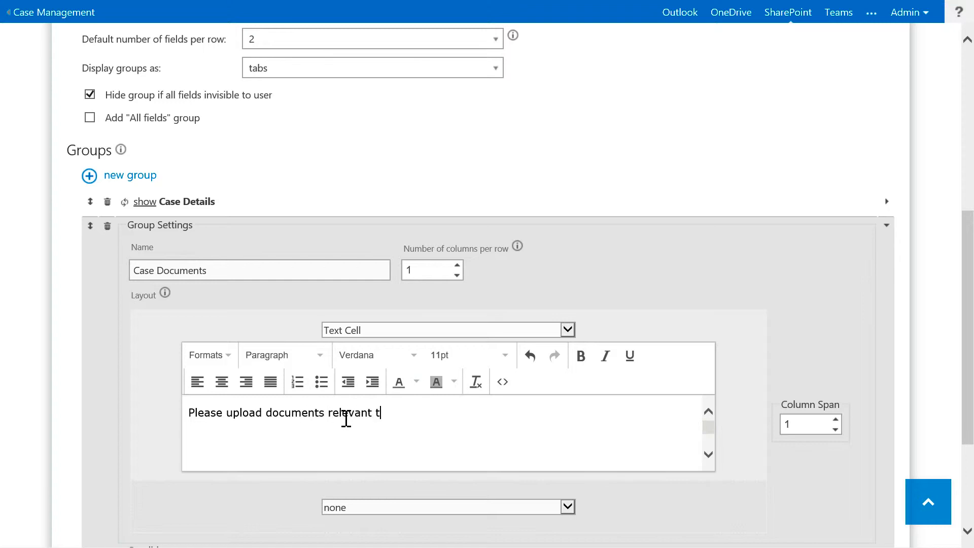
type("o this case")
Place the Documents column in the layout cell below the text and save the field group settings
scroll(256, 512, "down", 3)
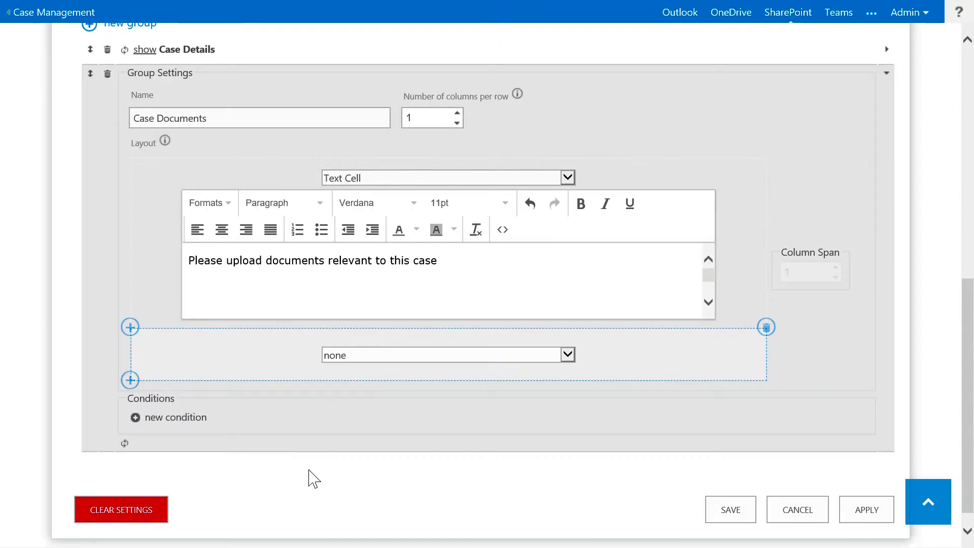
left_click(547, 357)
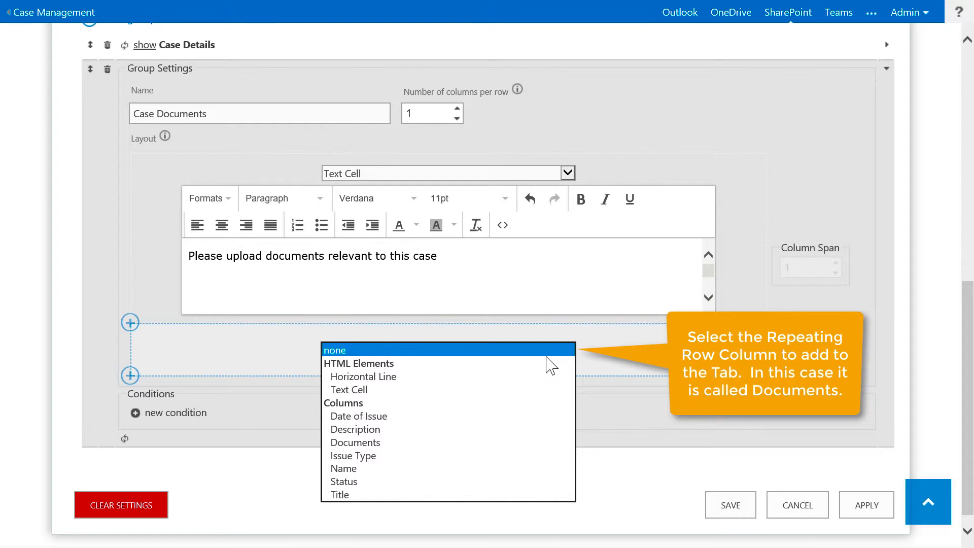
left_click(412, 442)
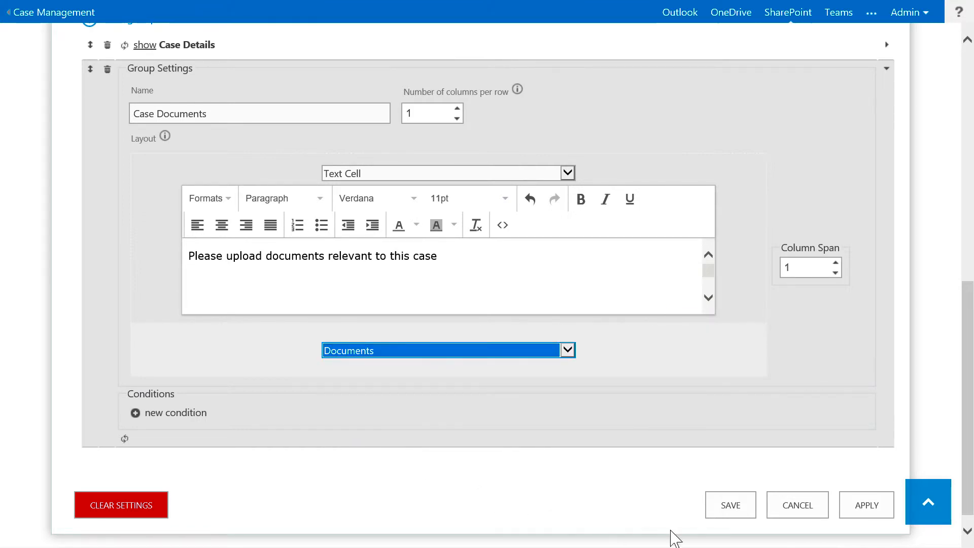
left_click(739, 523)
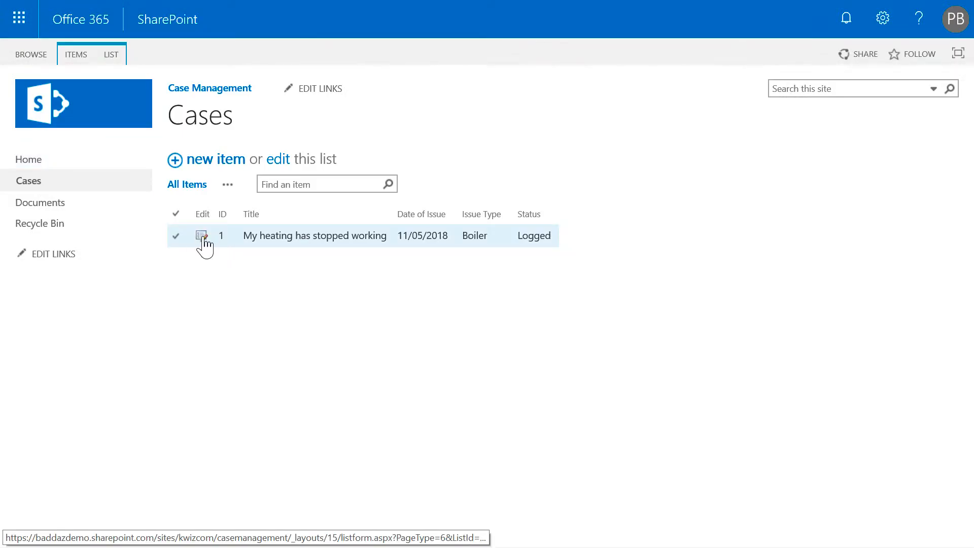
Edit the case "My heating has stopped working" and add a new document row under Case Documents
left_click(201, 236)
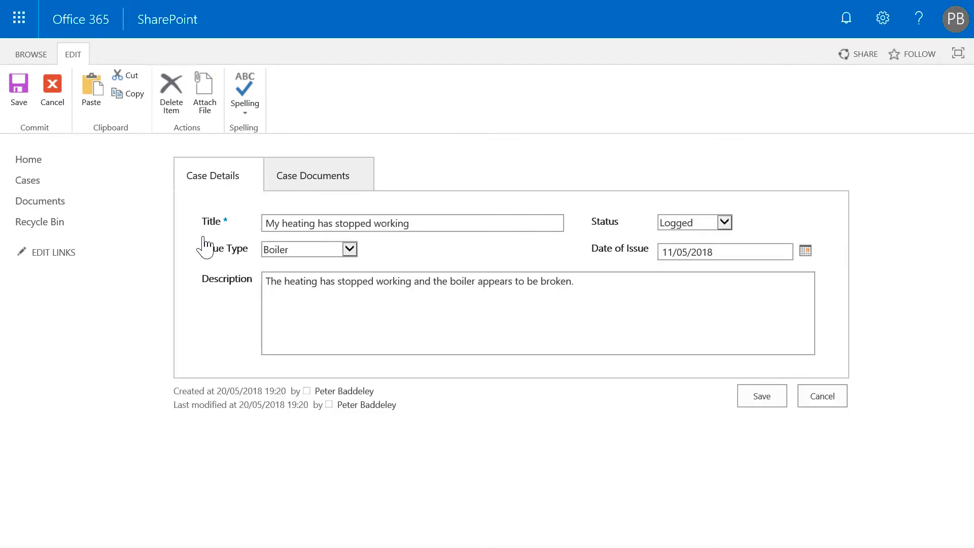
left_click(325, 185)
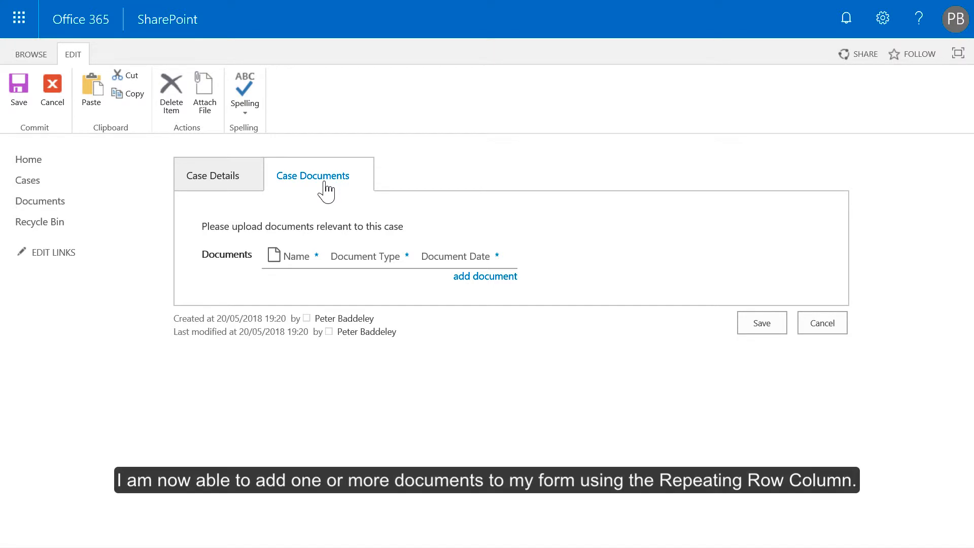
left_click(483, 277)
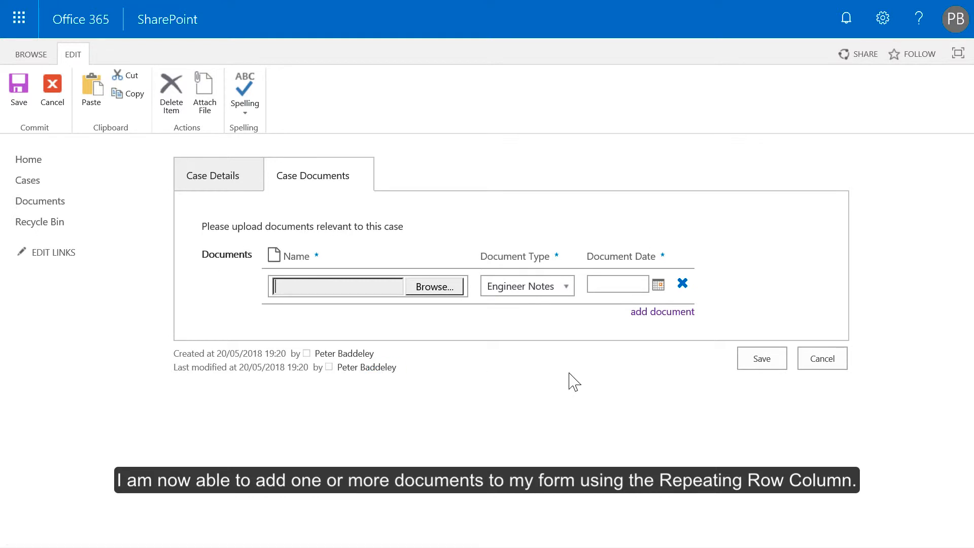
Choose the Warranty Information file for the first document row and set its document type to Warranty
left_click(435, 287)
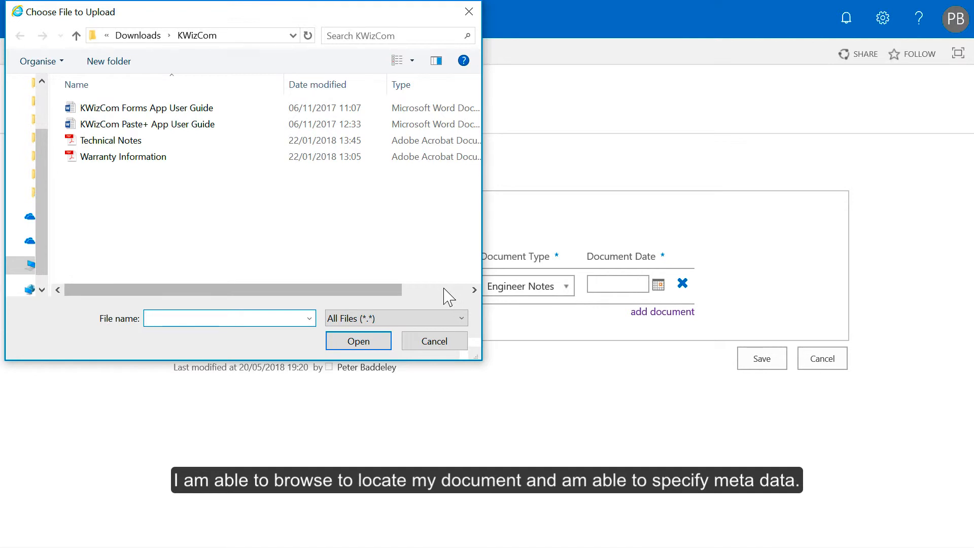
double_click(163, 159)
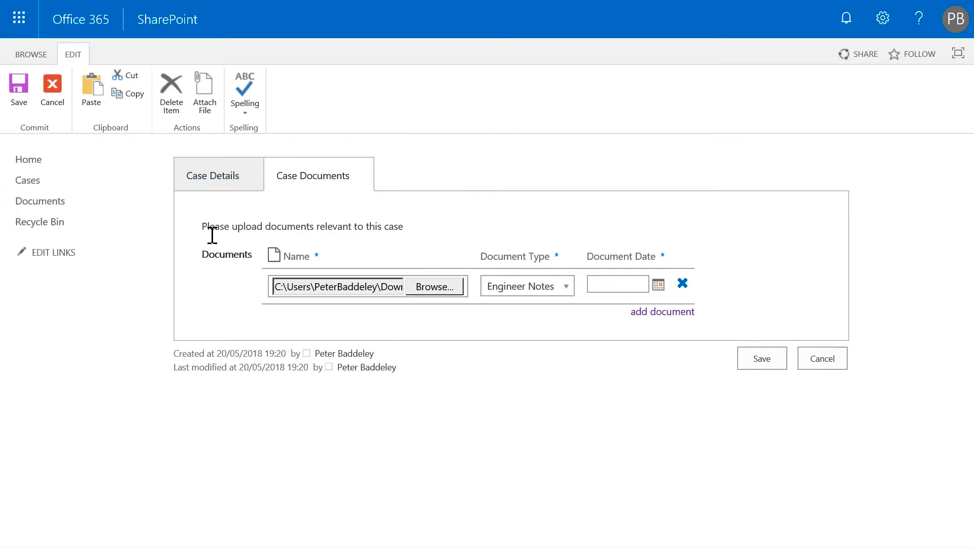
left_click(572, 293)
left_click(551, 346)
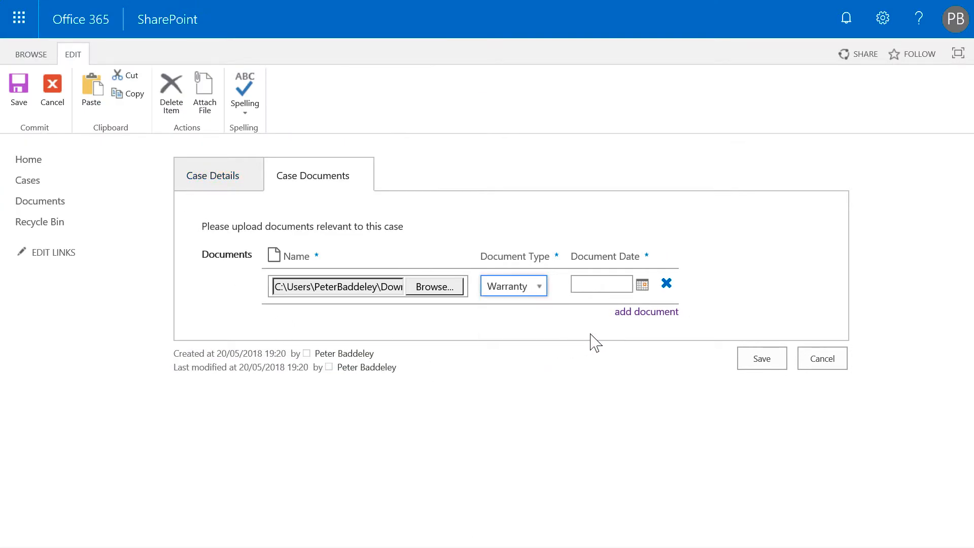
Set the document date of the Warranty document row to 01/02/2018
left_click(645, 290)
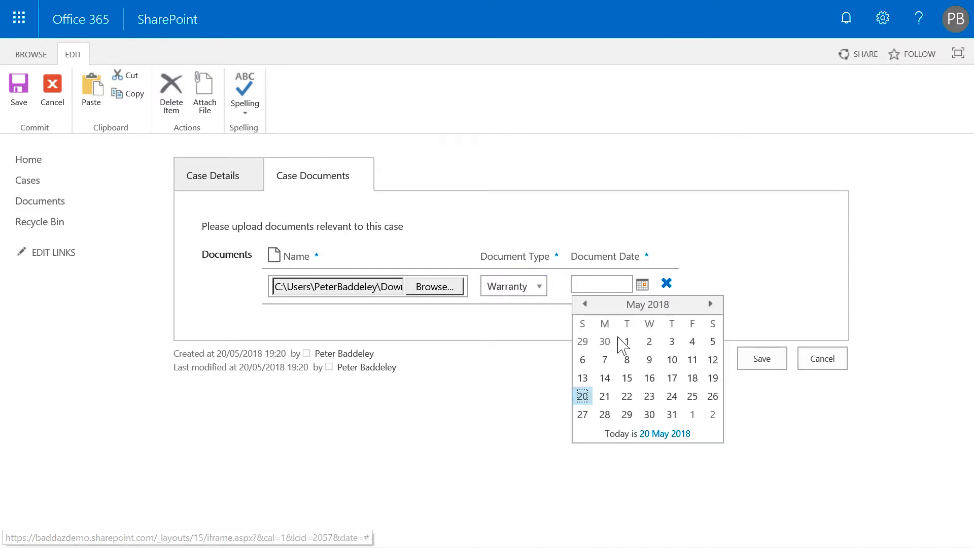
left_click(585, 304)
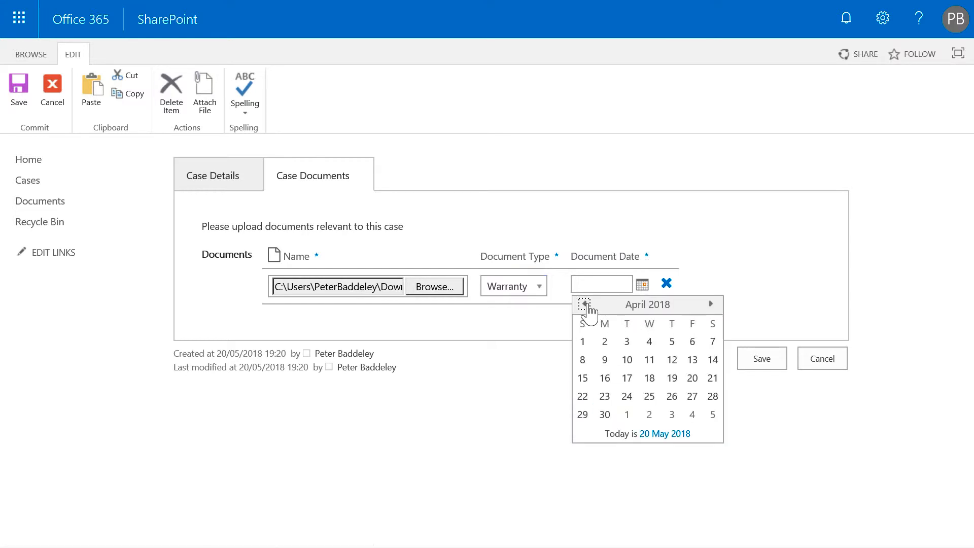
left_click(585, 304)
left_click(585, 304)
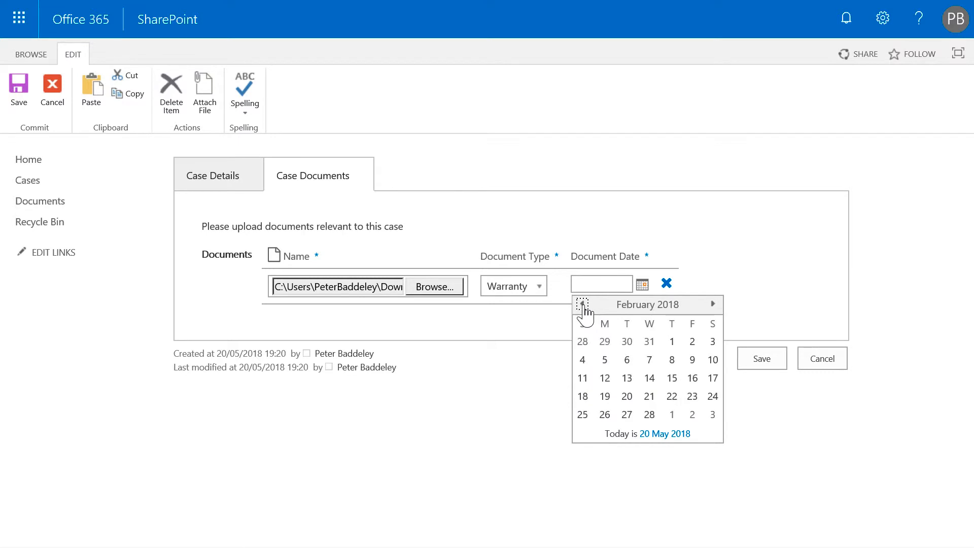
left_click(671, 342)
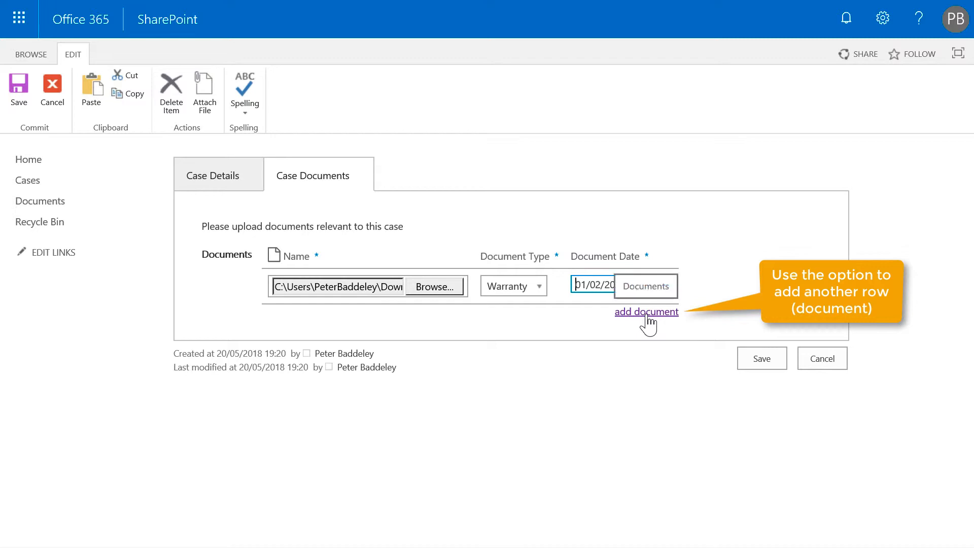
Add a second document row with the Technical Notes file dated 21/05/2018, and save the case
left_click(648, 314)
left_click(435, 321)
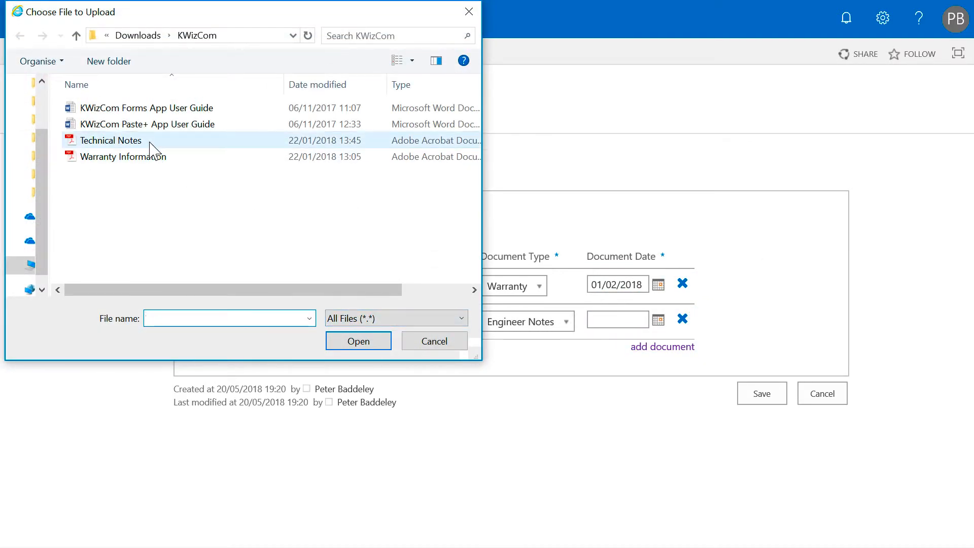
double_click(210, 141)
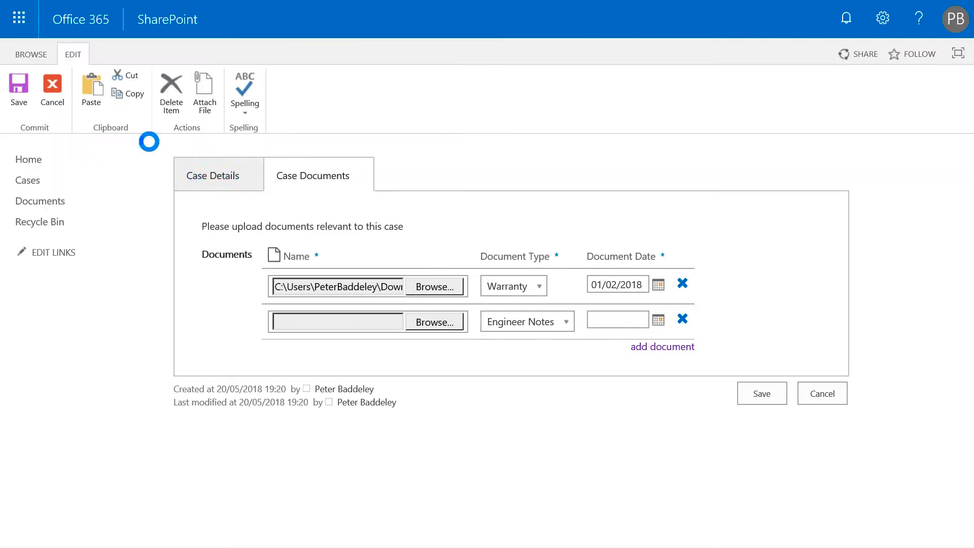
left_click(659, 321)
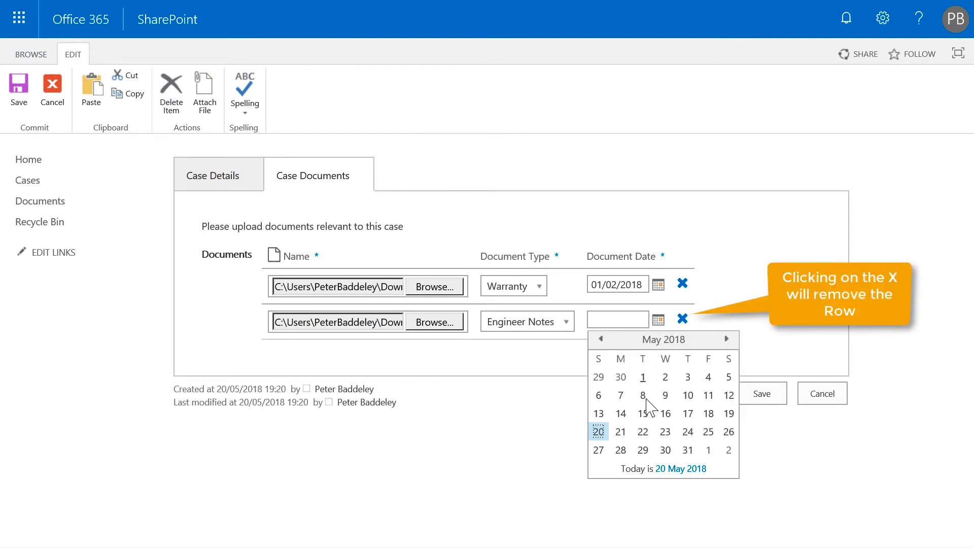
left_click(622, 436)
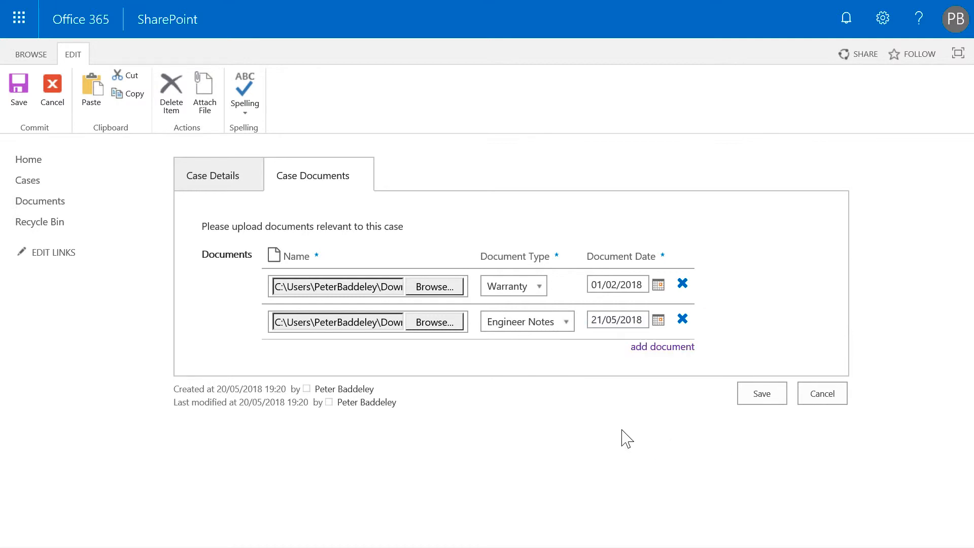
left_click(762, 394)
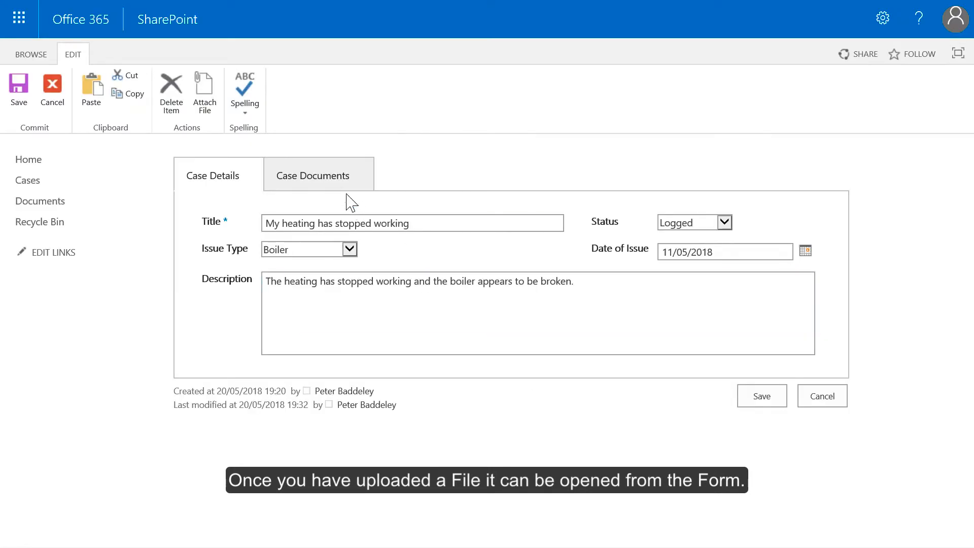
Open the uploaded Warranty Information file from the case's Case Documents tab and look through its first pages
left_click(340, 190)
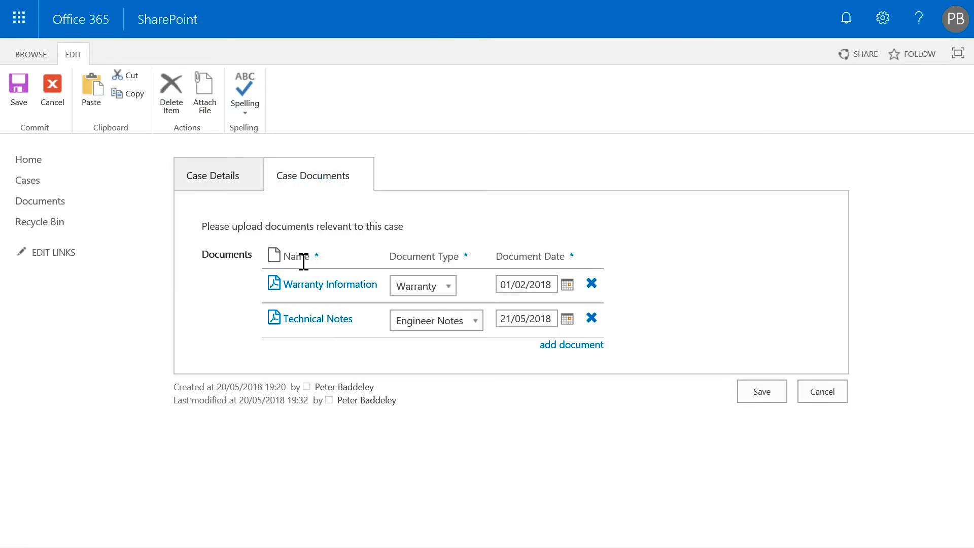
left_click(336, 288)
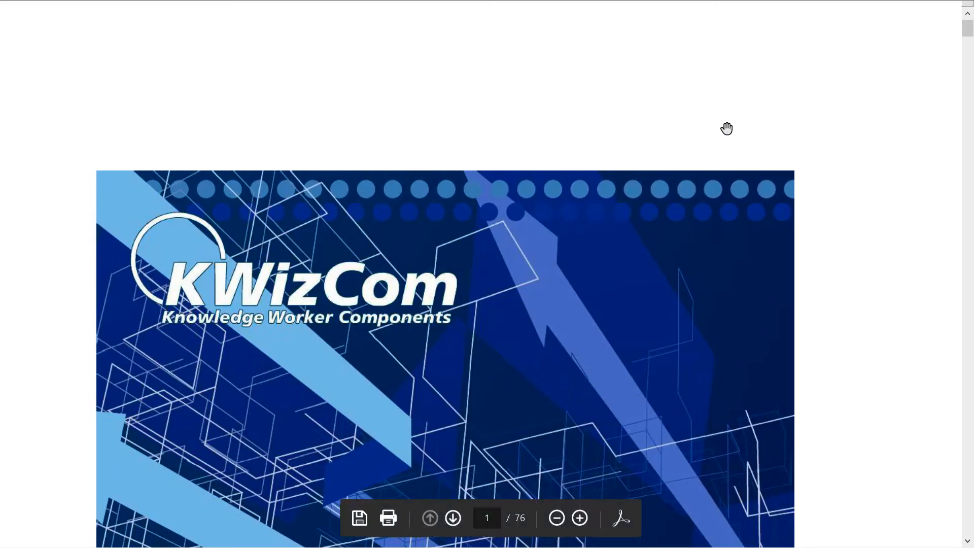
scroll(718, 166, "down", 6)
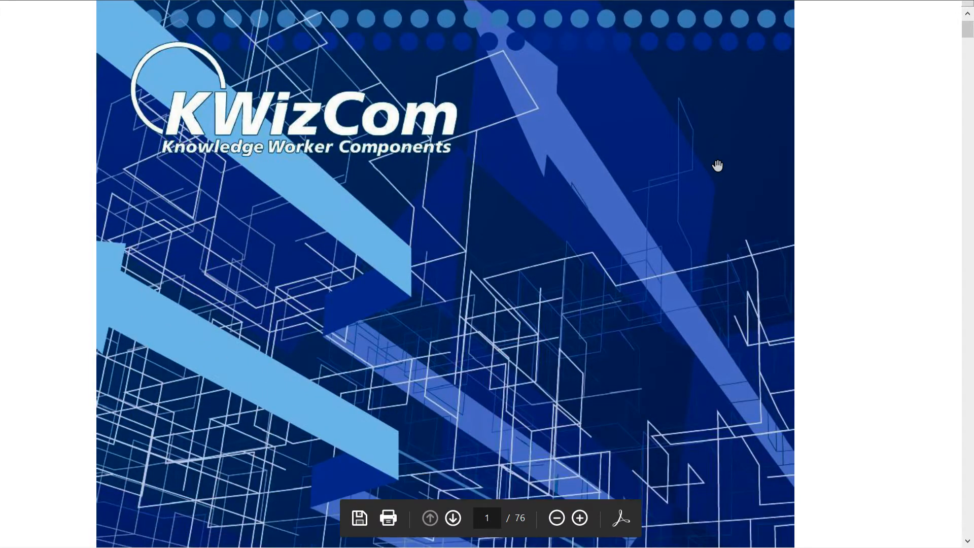
scroll(717, 166, "down", 10)
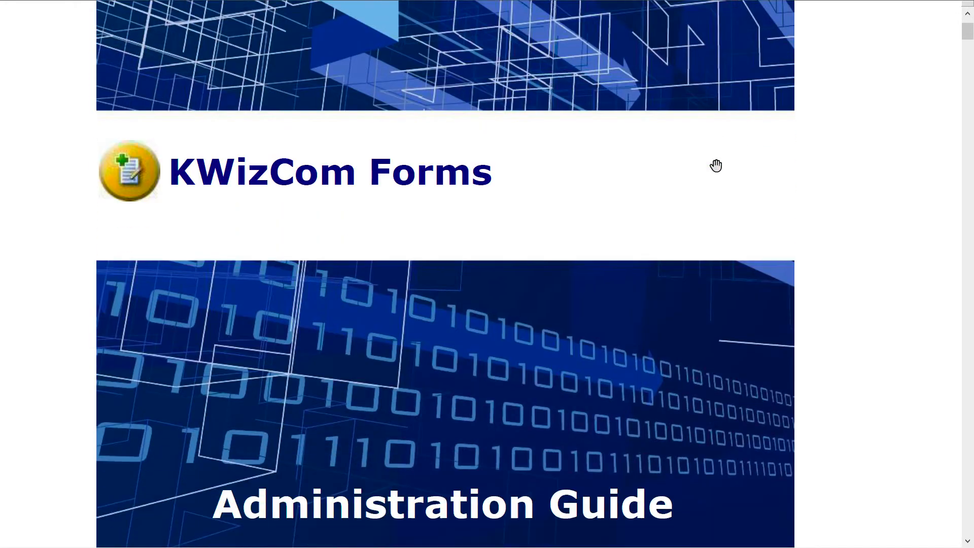
scroll(717, 166, "down", 8)
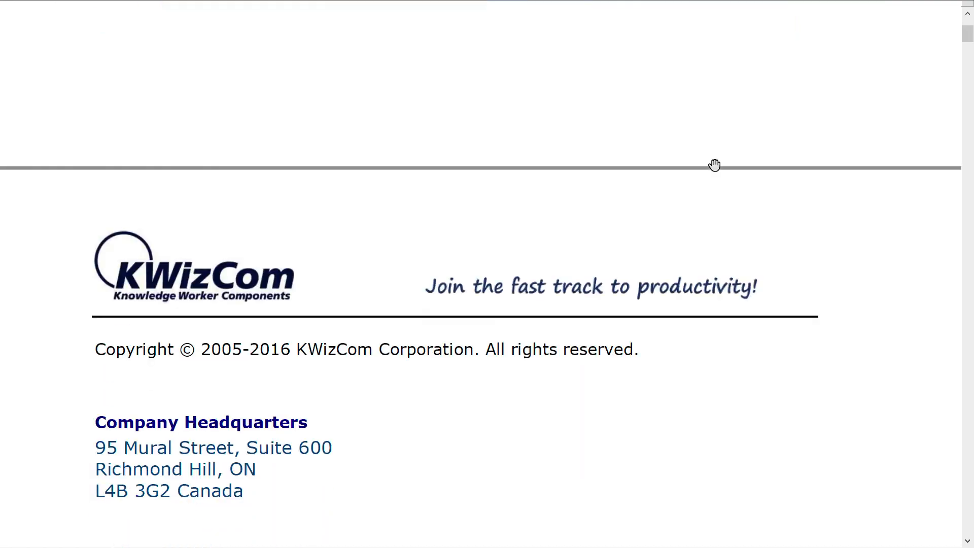
scroll(712, 165, "up", 9)
scroll(712, 165, "up", 12)
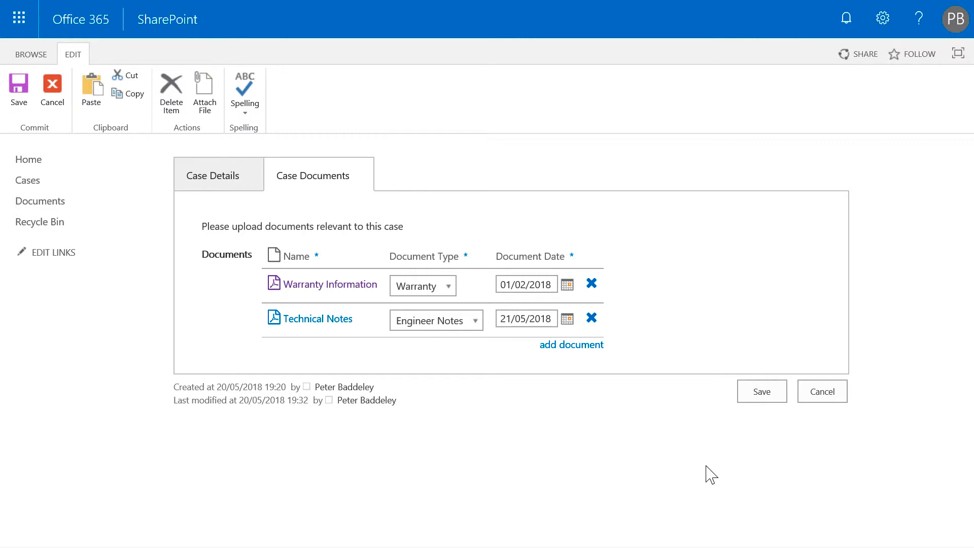
Save the case form and start a new item in the Cases list
left_click(761, 400)
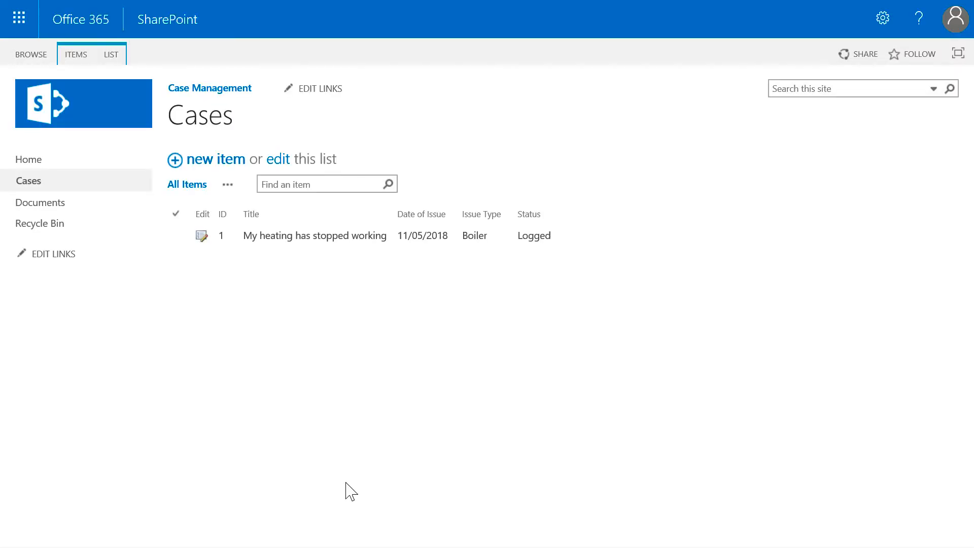
left_click(222, 171)
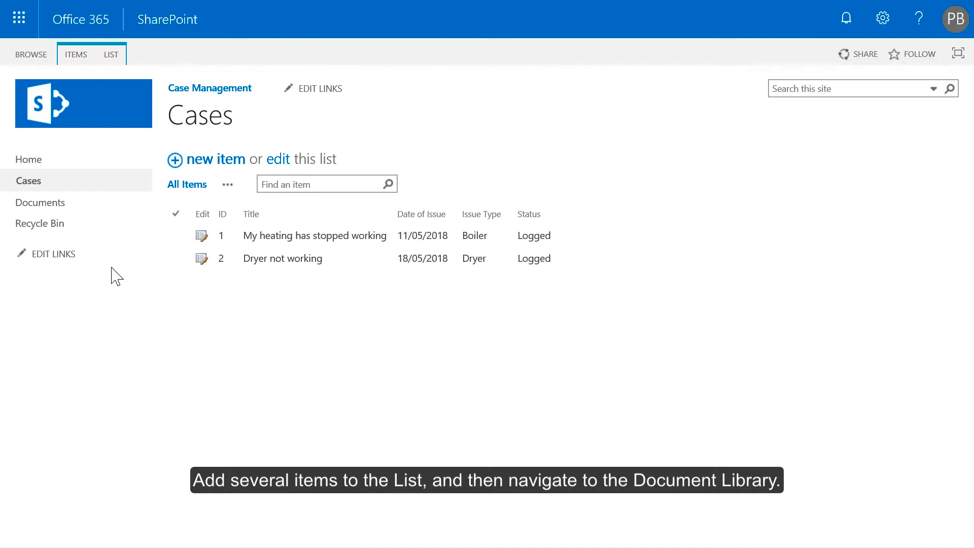
Examine the contents of the case-1 and case-2 folders in the Documents library
left_click(102, 206)
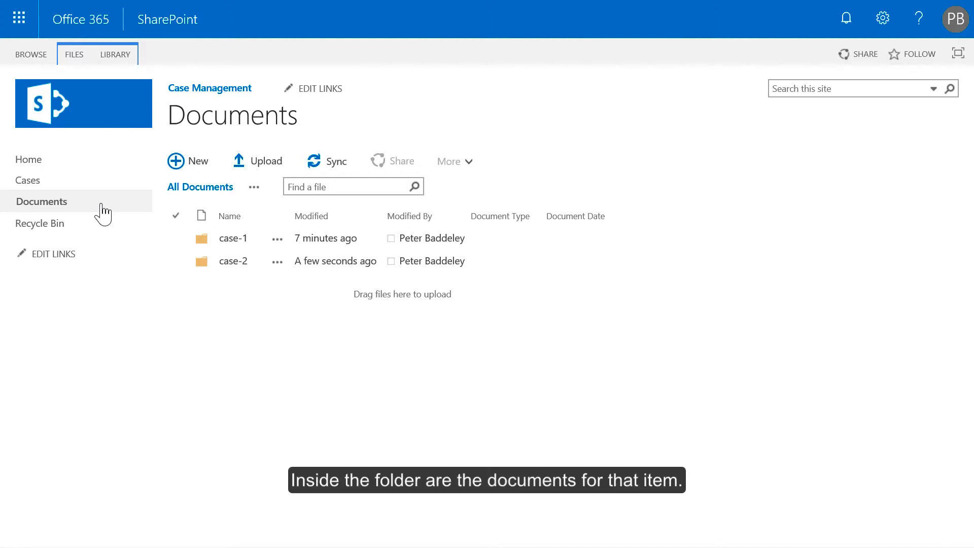
left_click(234, 239)
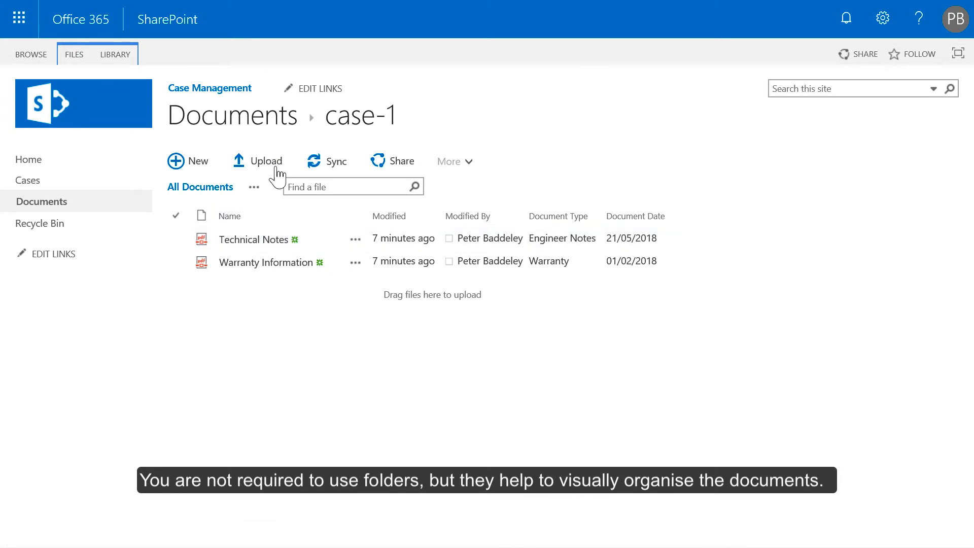
left_click(237, 120)
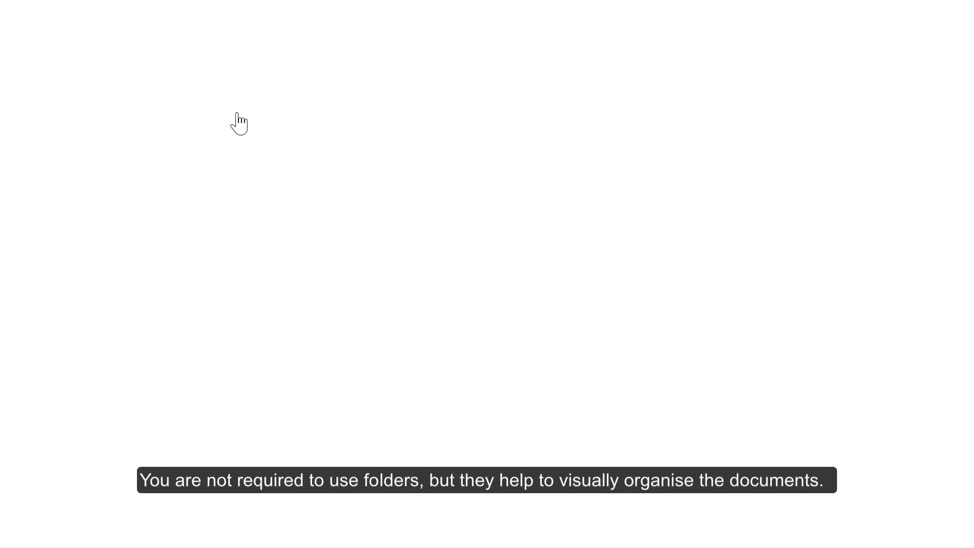
left_click(240, 275)
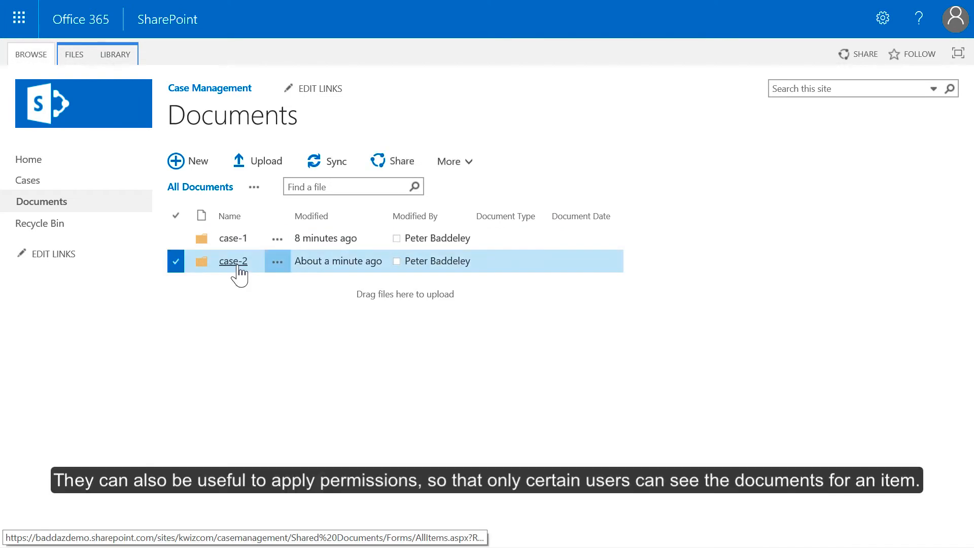
left_click(237, 266)
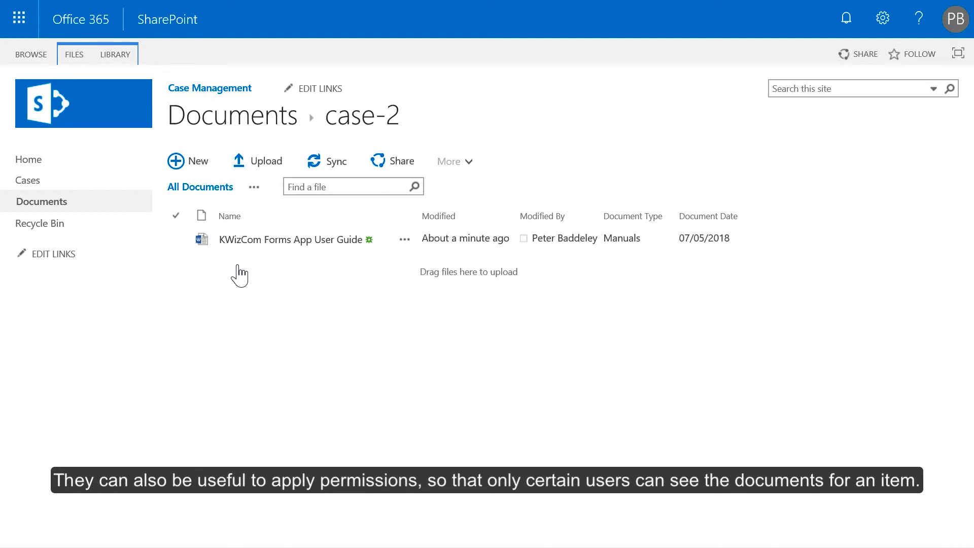
Open the Dynamic Column Permissions page in the KWizCom Forms settings of the Cases list
left_click(61, 191)
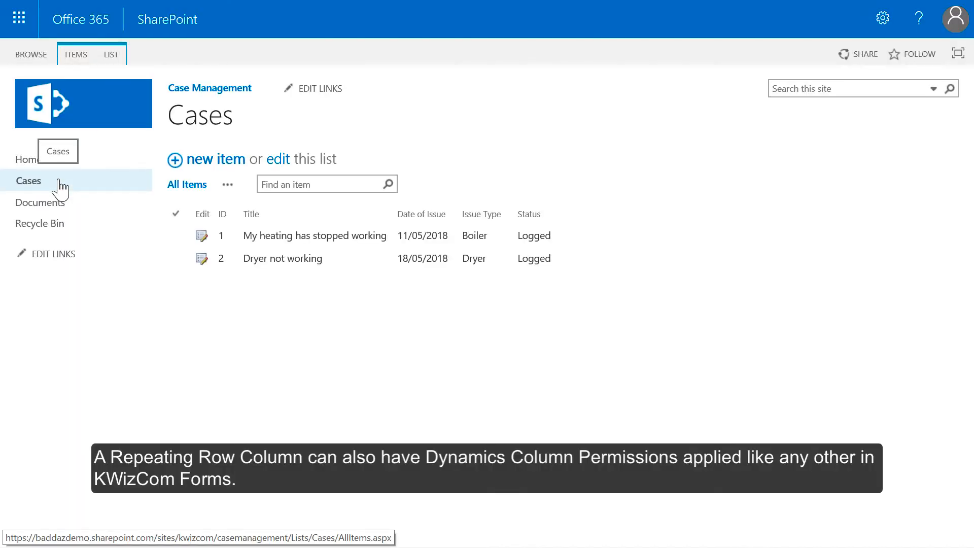
left_click(114, 56)
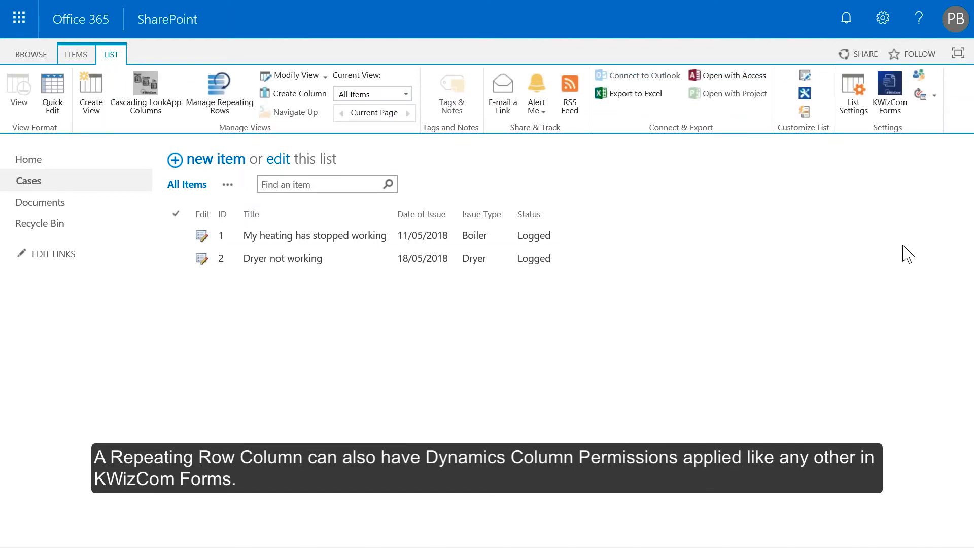
left_click(887, 102)
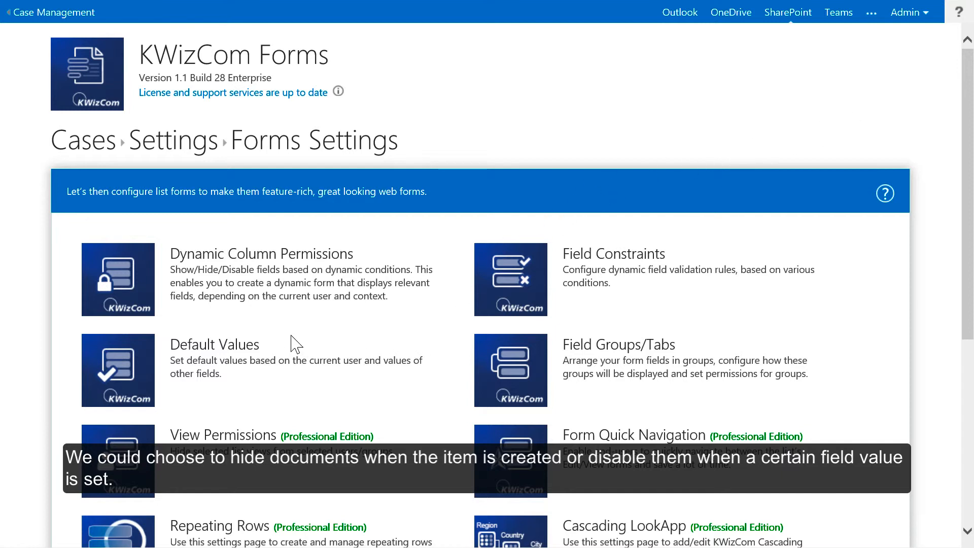
left_click(113, 287)
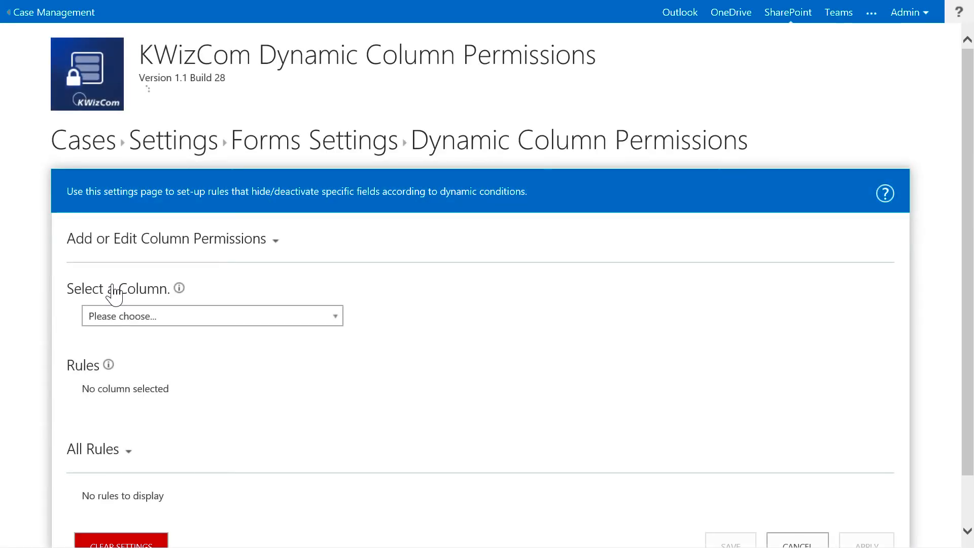
Add a rule for the Documents column that applies to the new item form with the permission type hide
left_click(242, 318)
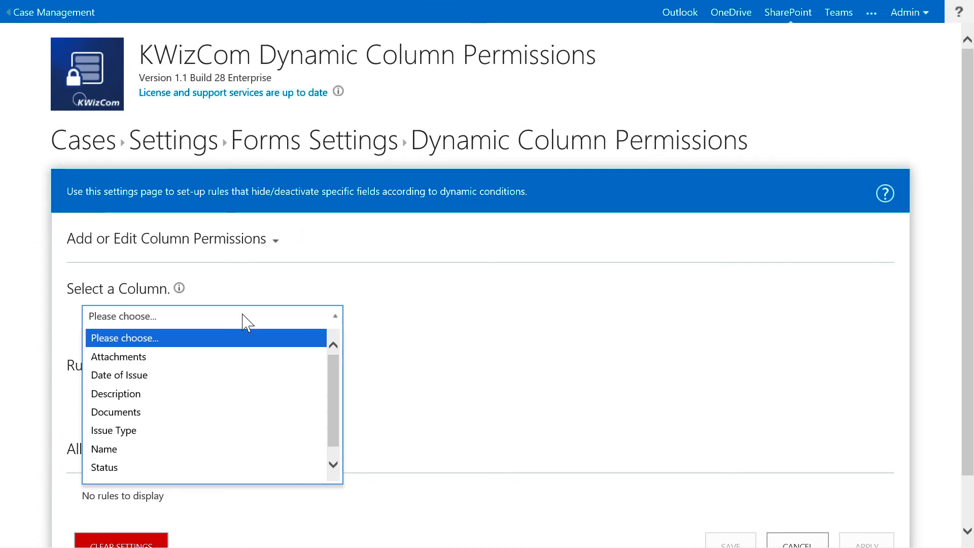
left_click(147, 412)
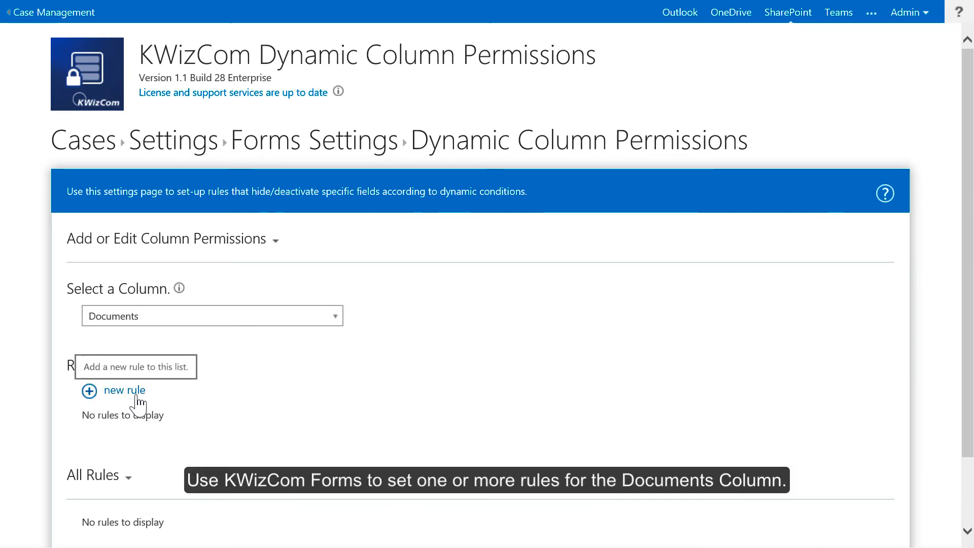
left_click(137, 395)
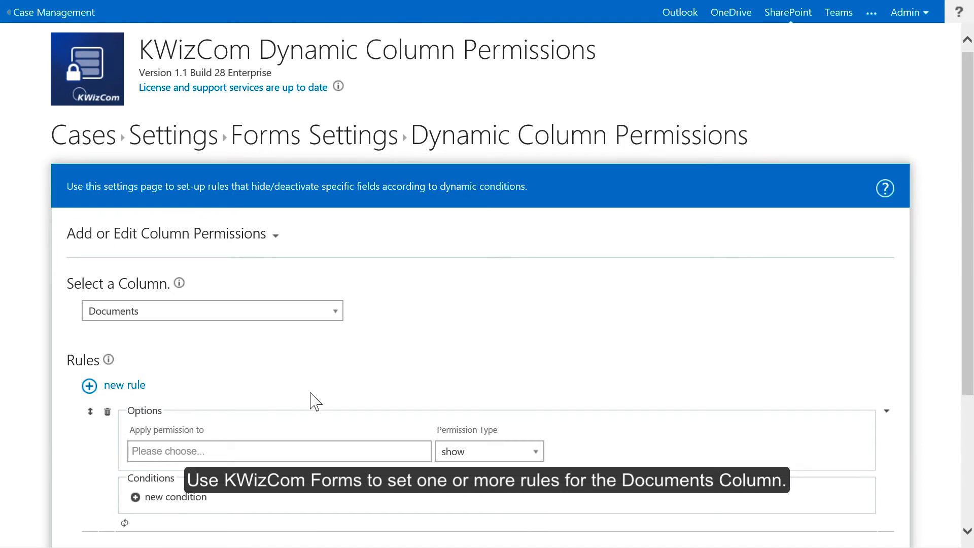
scroll(310, 401, "down", 4)
left_click(213, 261)
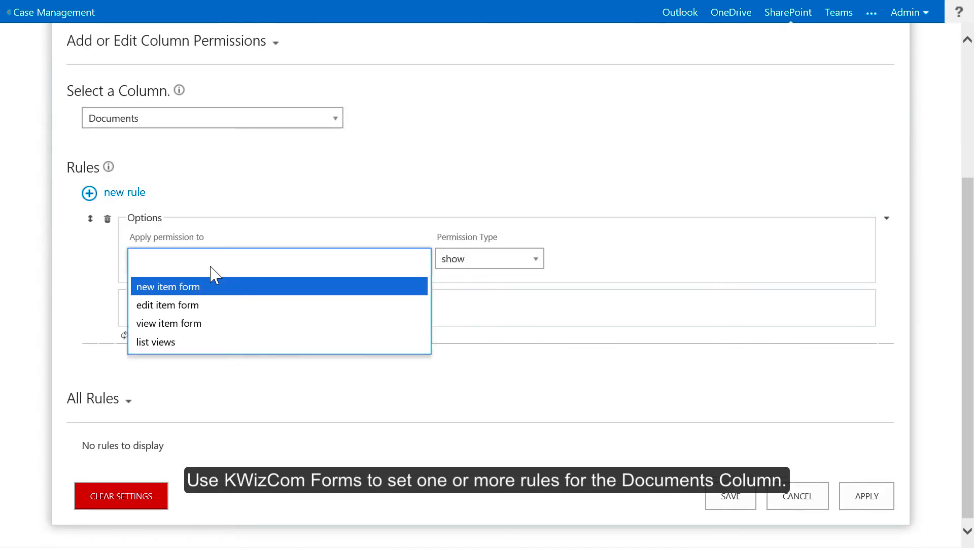
left_click(198, 288)
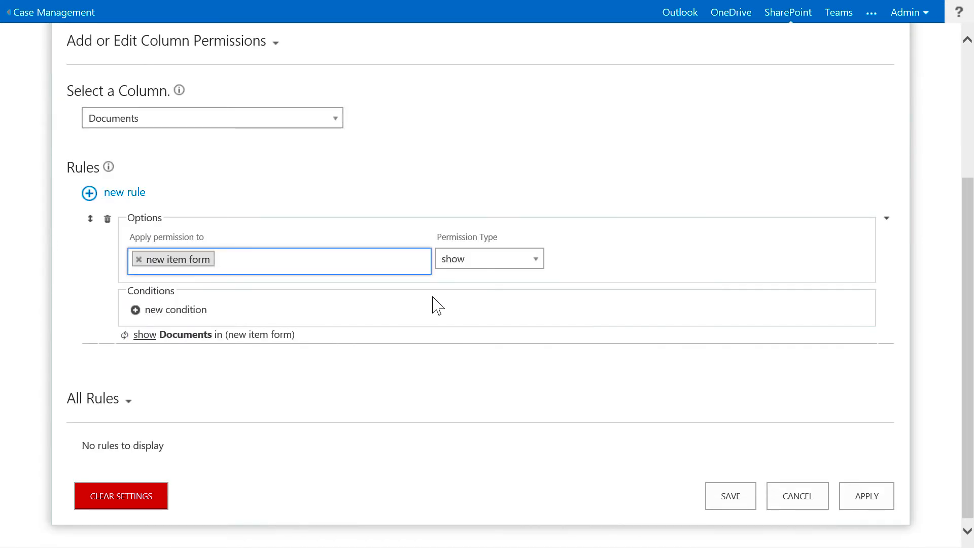
left_click(537, 265)
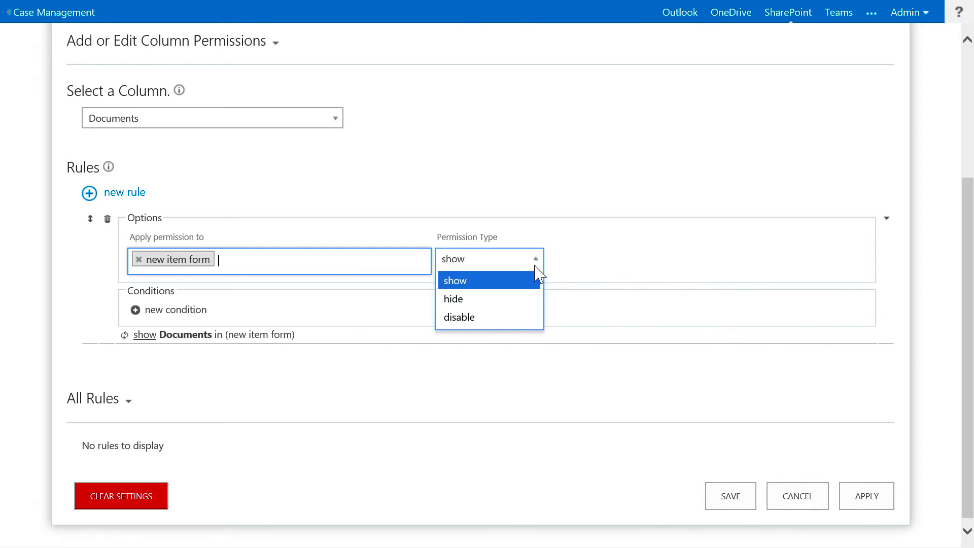
left_click(491, 299)
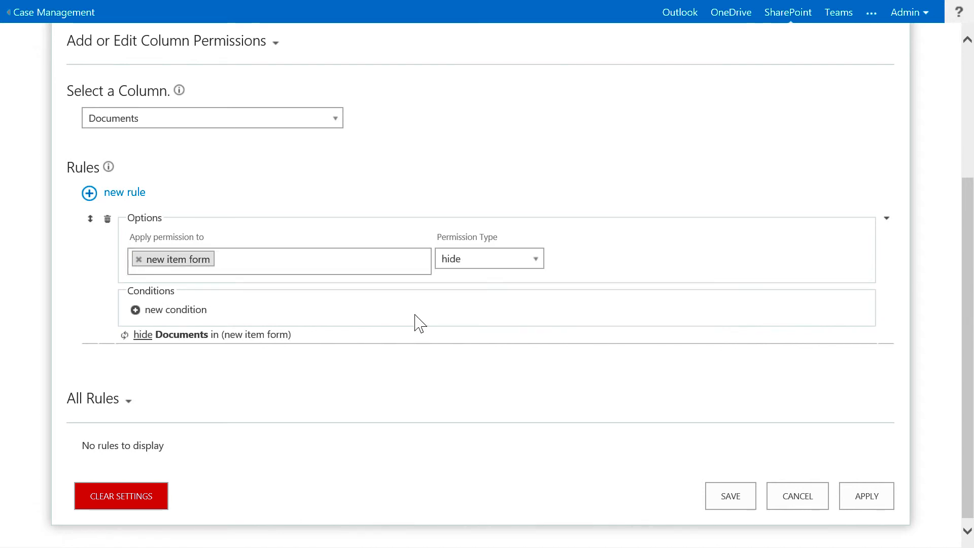
Add a second rule for the Documents column that applies to the edit item form with the permission type disable
left_click(132, 194)
scroll(355, 274, "down", 1)
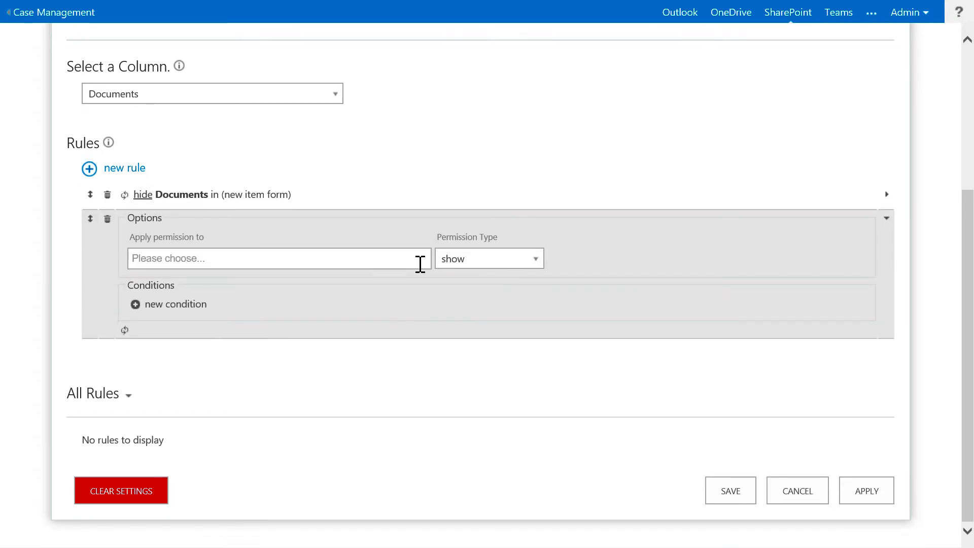
left_click(419, 263)
left_click(243, 305)
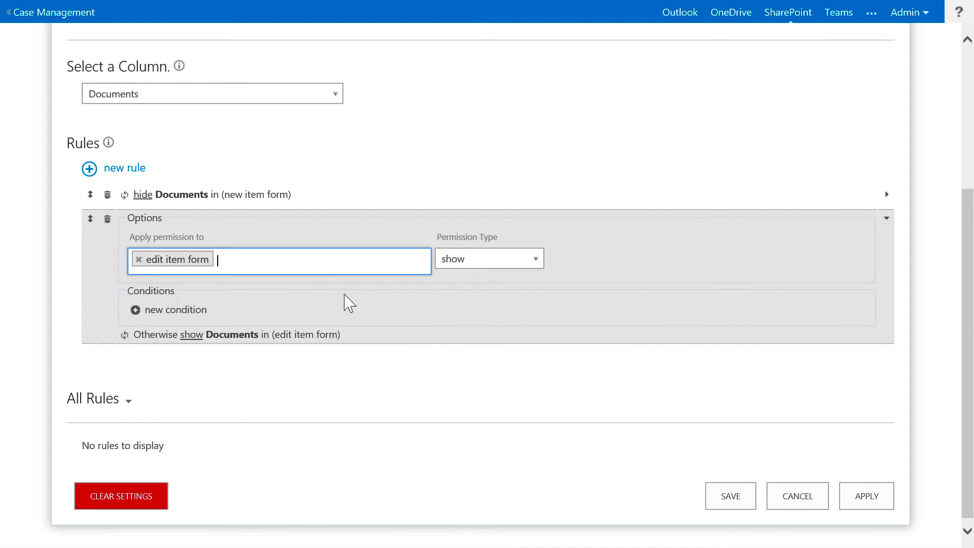
left_click(529, 262)
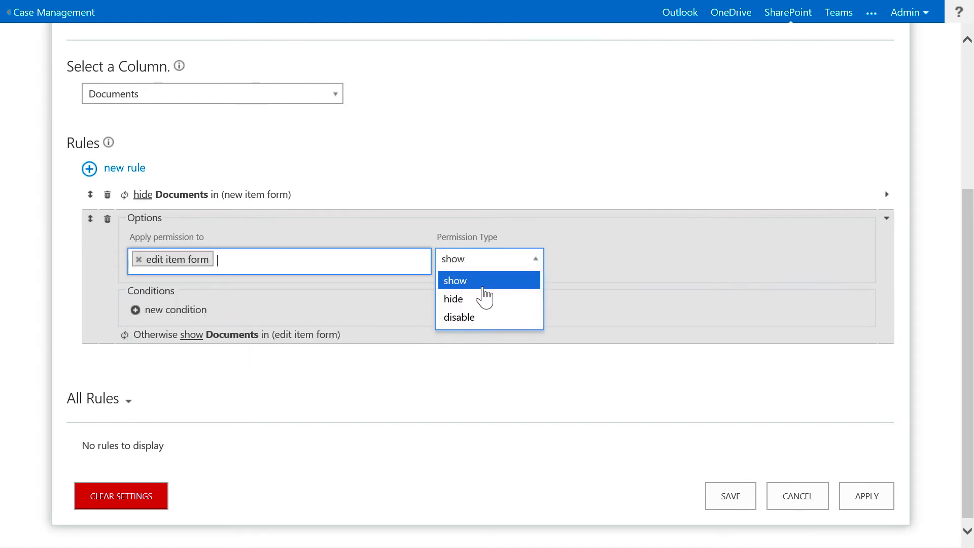
left_click(466, 317)
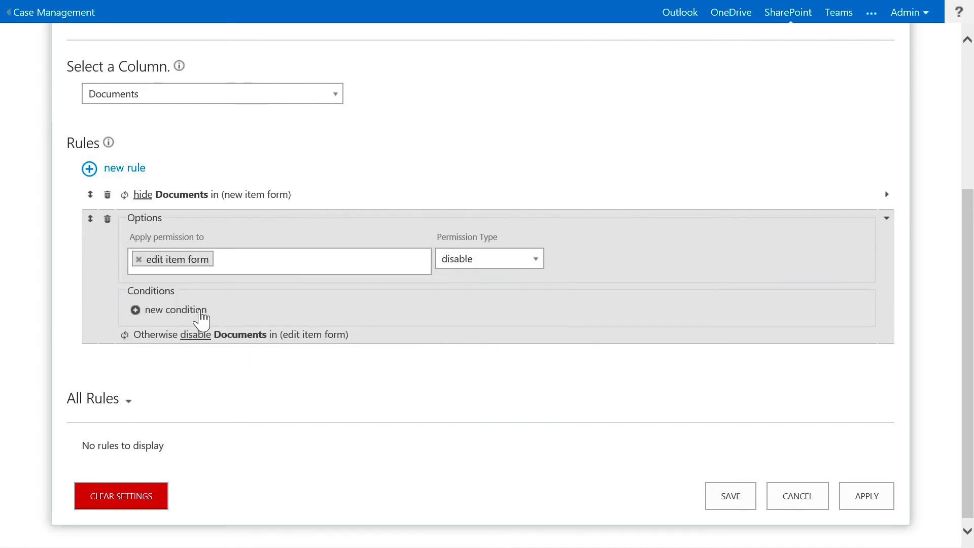
Add a condition to the edit form rule that the Status current value is equal to Resolved, and apply the settings
left_click(197, 310)
left_click(365, 317)
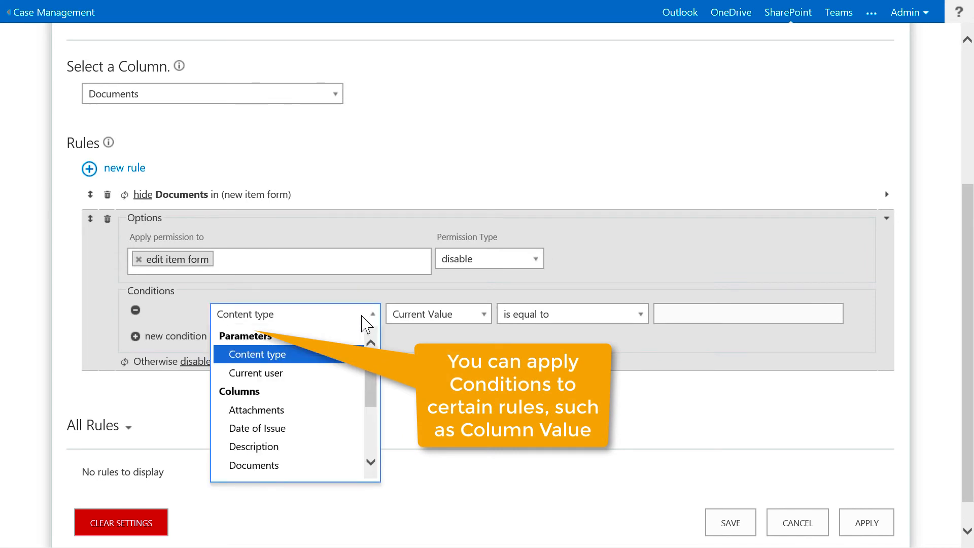
left_click_drag(373, 351, 359, 425)
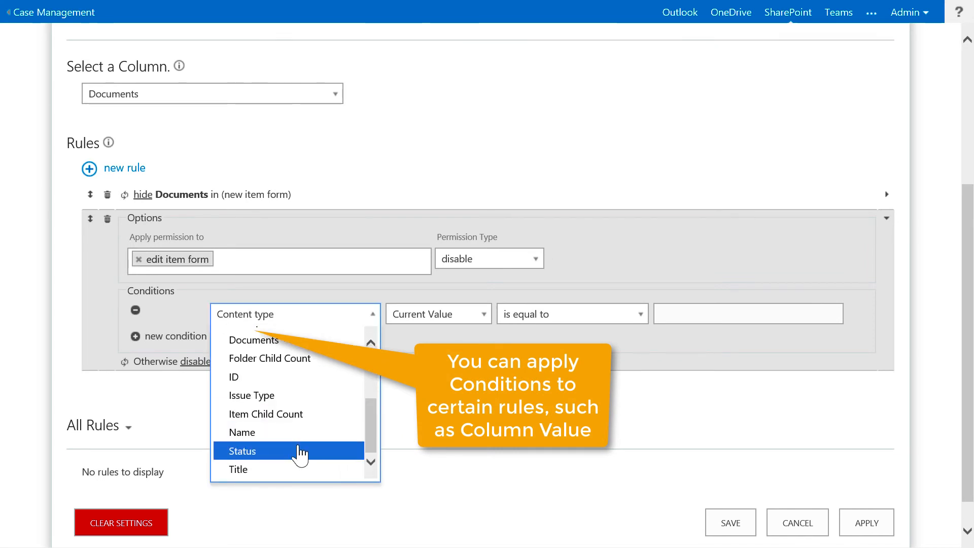
left_click(300, 452)
left_click(857, 316)
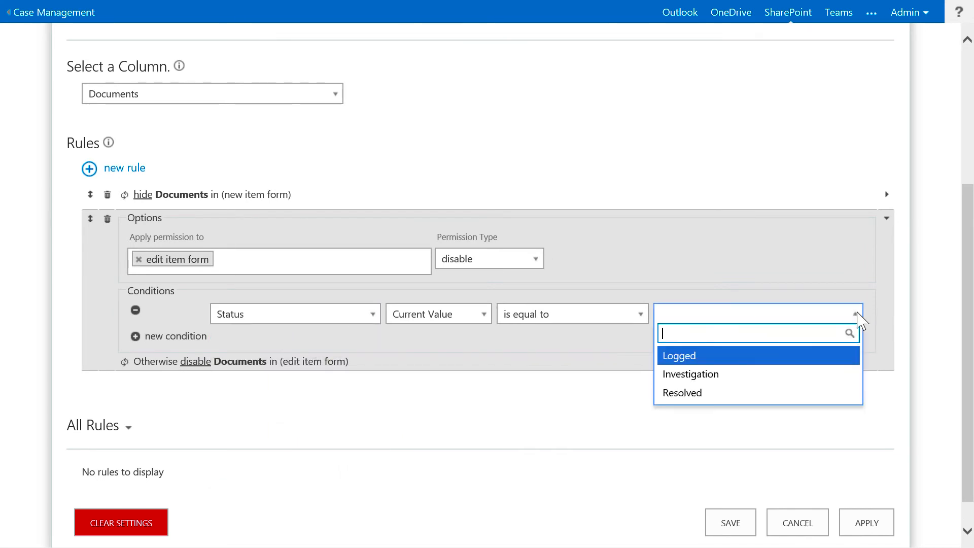
left_click(723, 394)
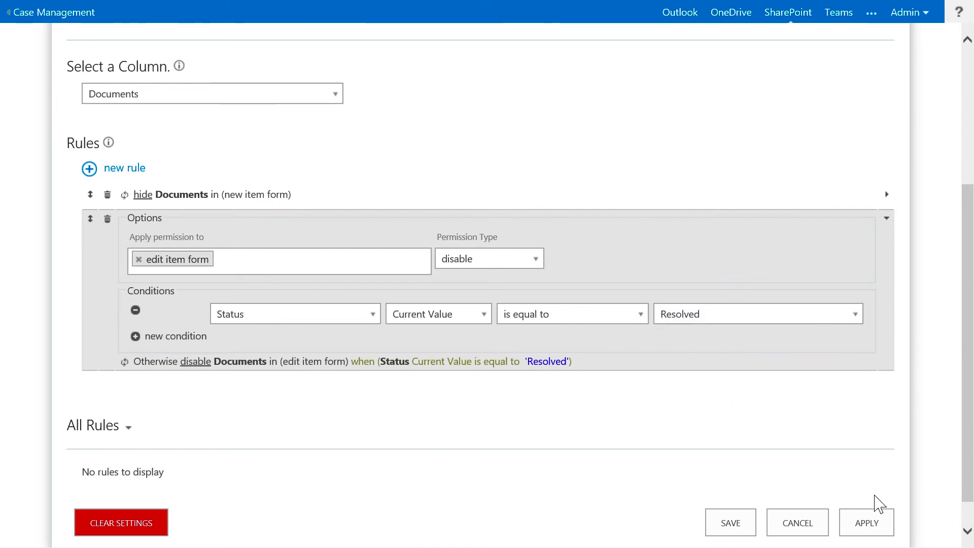
left_click(869, 523)
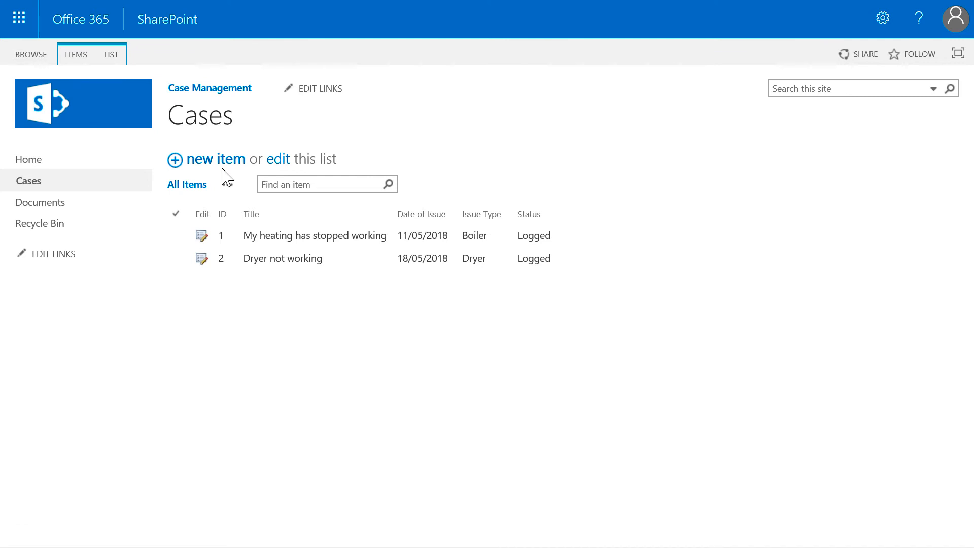
Create and save a case titled "Can't Cook Anything" with issue type Cooker and status Logged in the Cases list
left_click(223, 167)
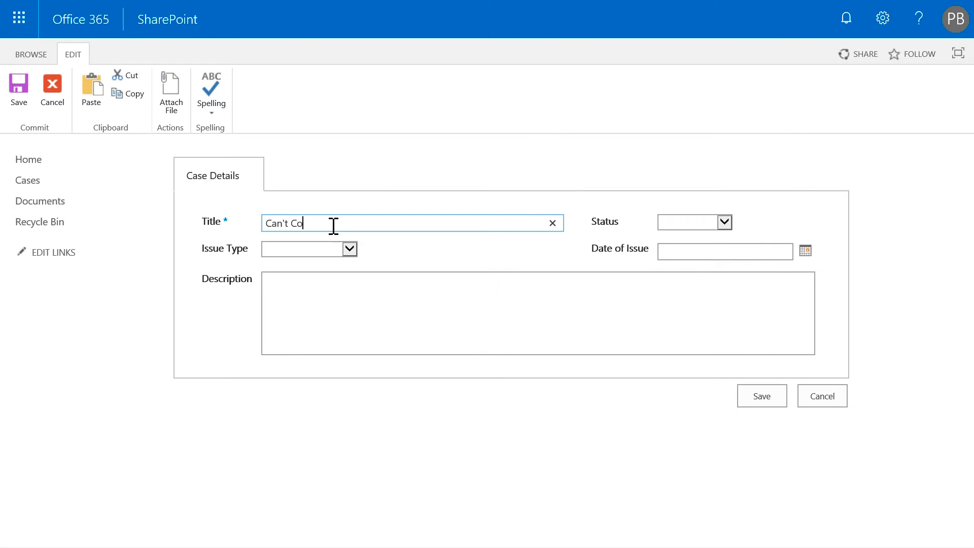
type("k Anything")
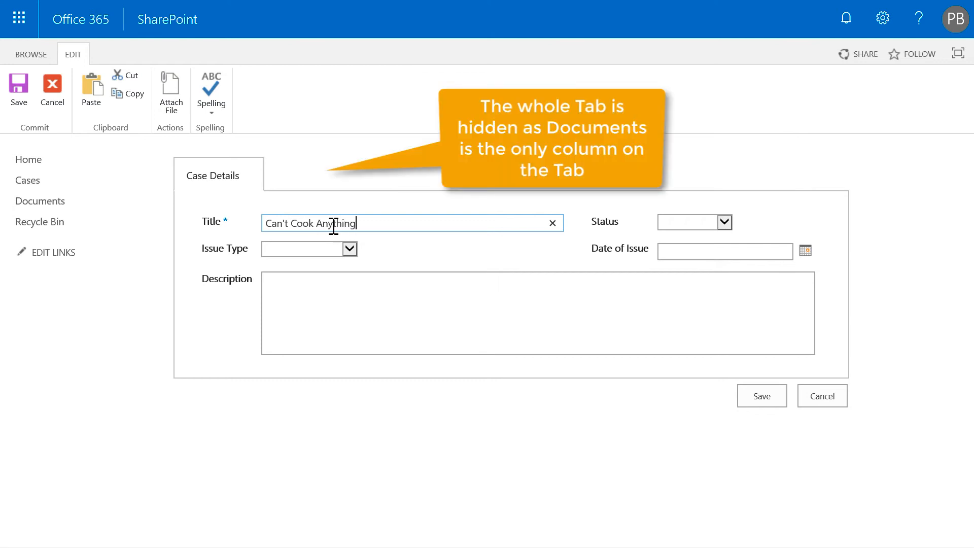
left_click(350, 249)
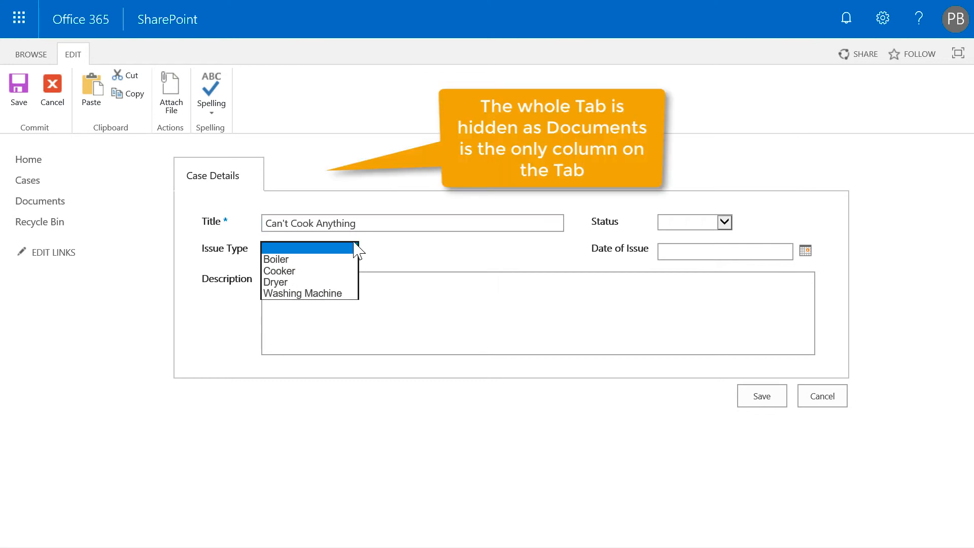
left_click(323, 270)
left_click(724, 222)
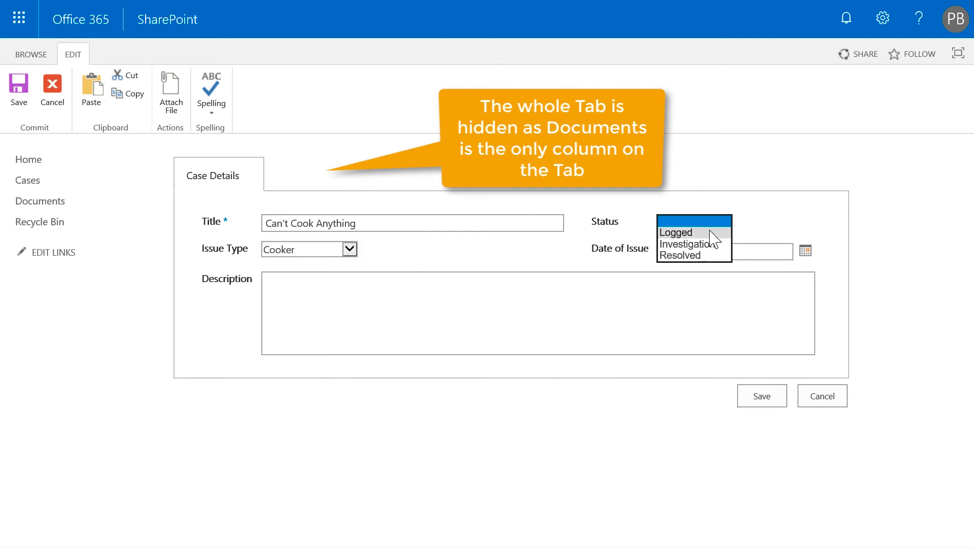
left_click(711, 235)
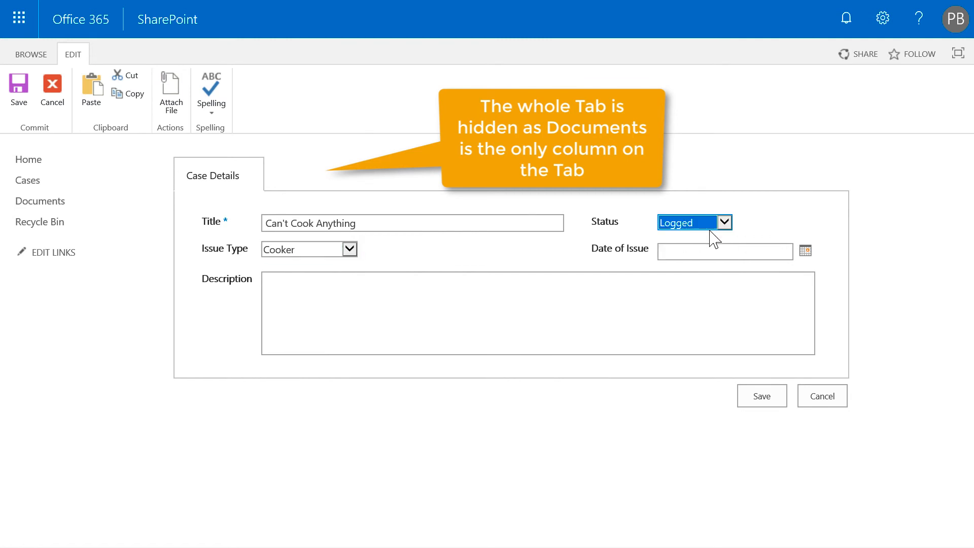
left_click(766, 396)
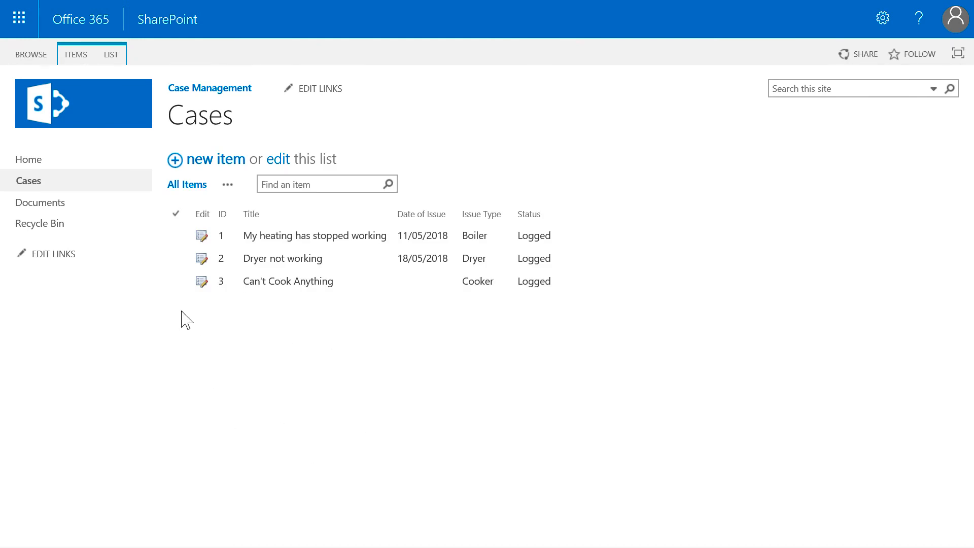
In the edit form of the "Can't Cook Anything" case, set the Status to Resolved and view the Case Documents
left_click(200, 283)
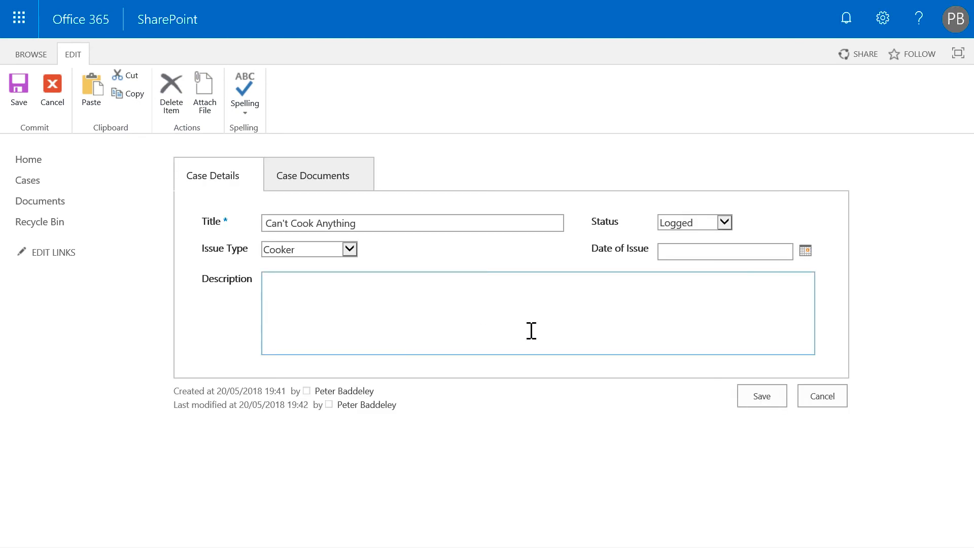
left_click(726, 223)
left_click(729, 225)
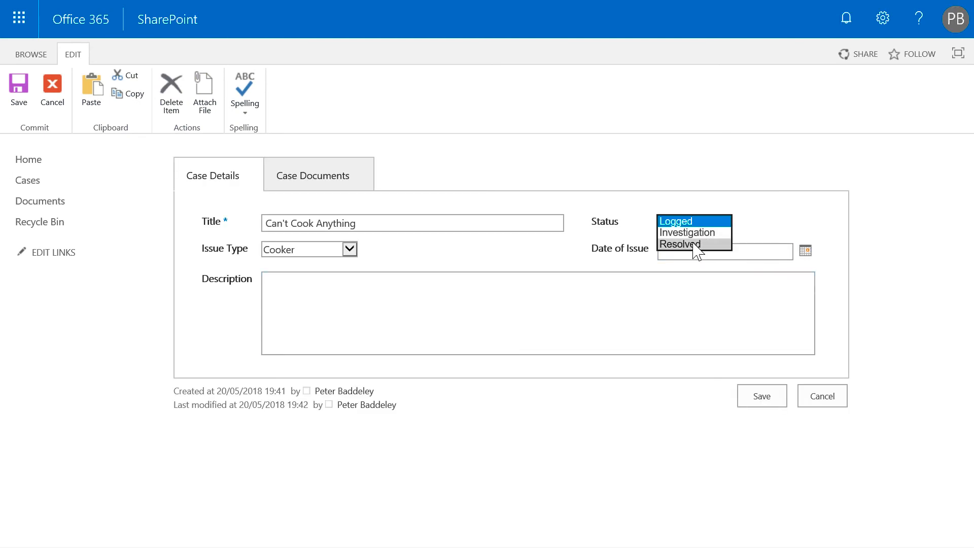
left_click(697, 247)
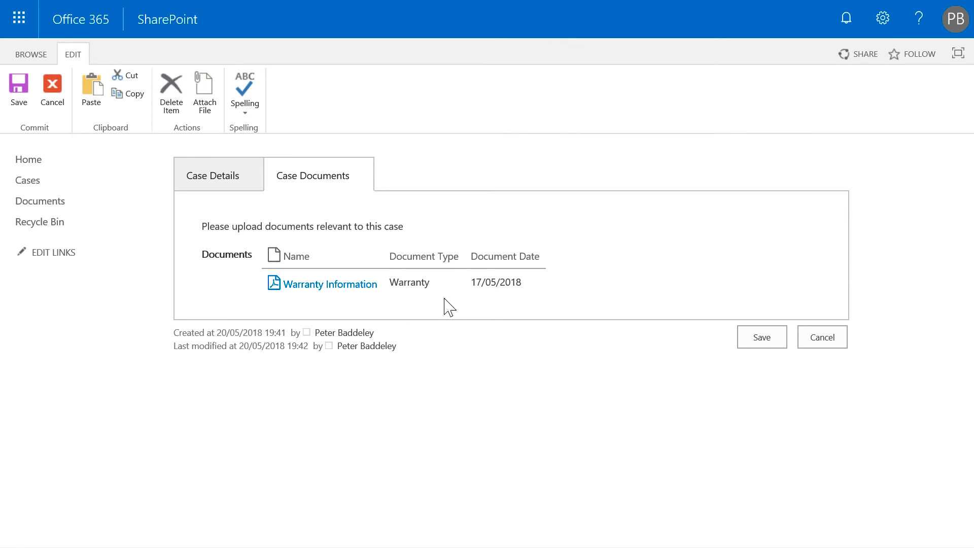
Set the case's Status back to Logged and check its Case Documents, leaving the form without saving
left_click(236, 185)
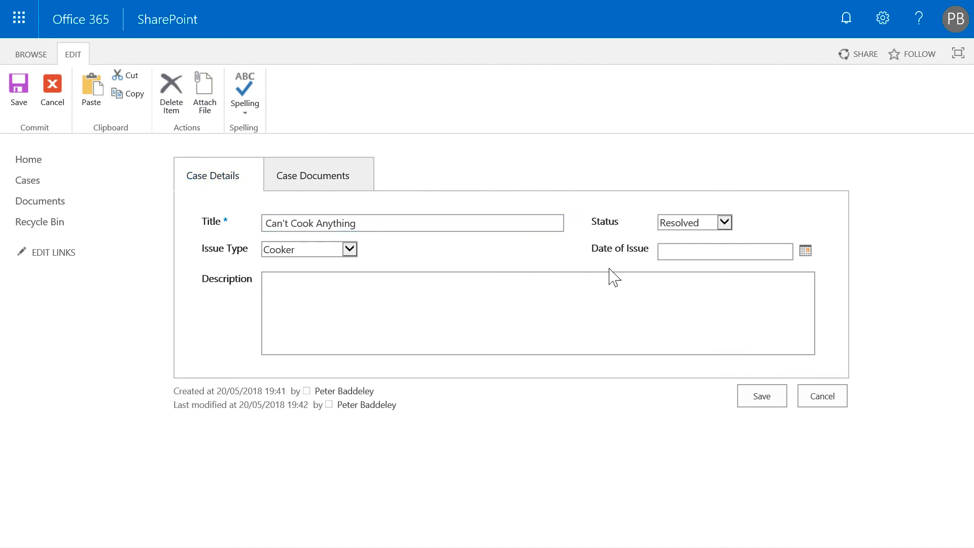
left_click(722, 226)
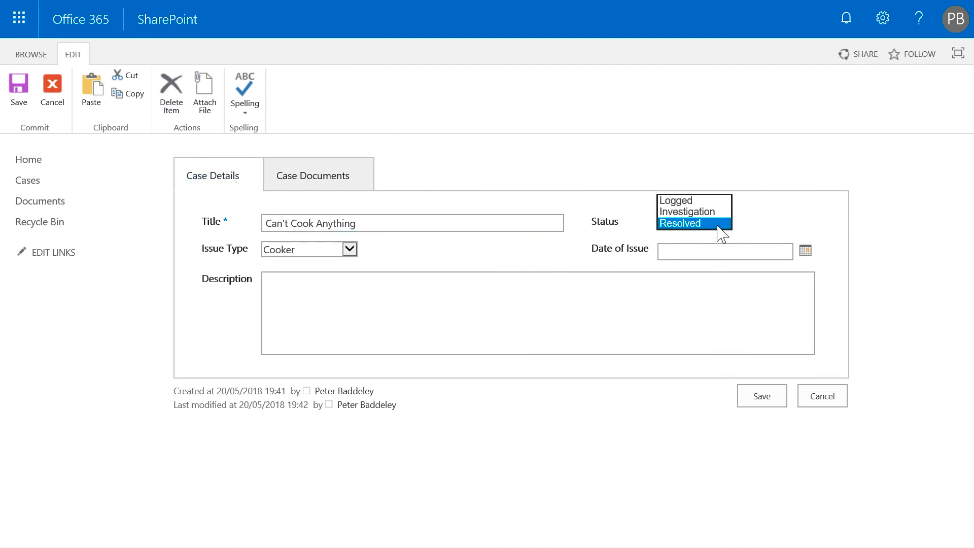
left_click(713, 202)
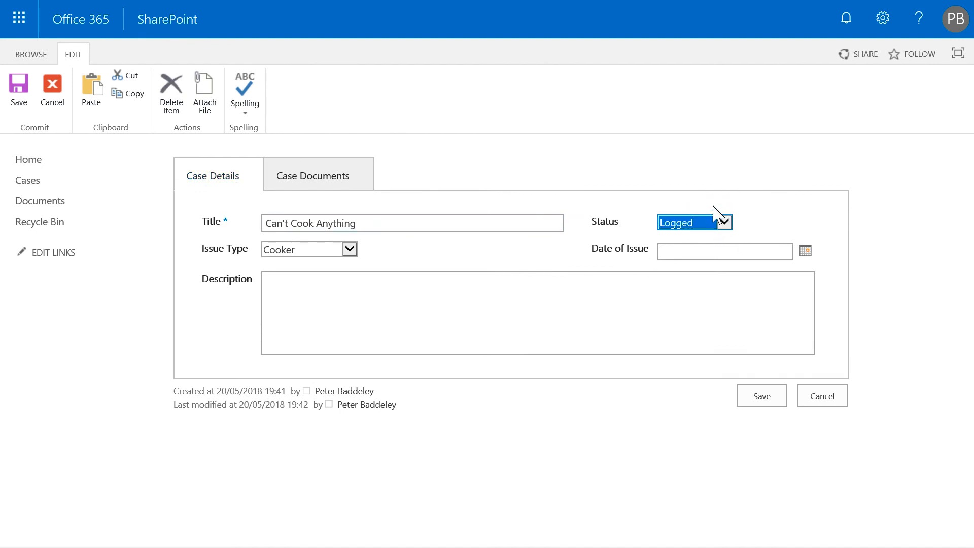
left_click(337, 186)
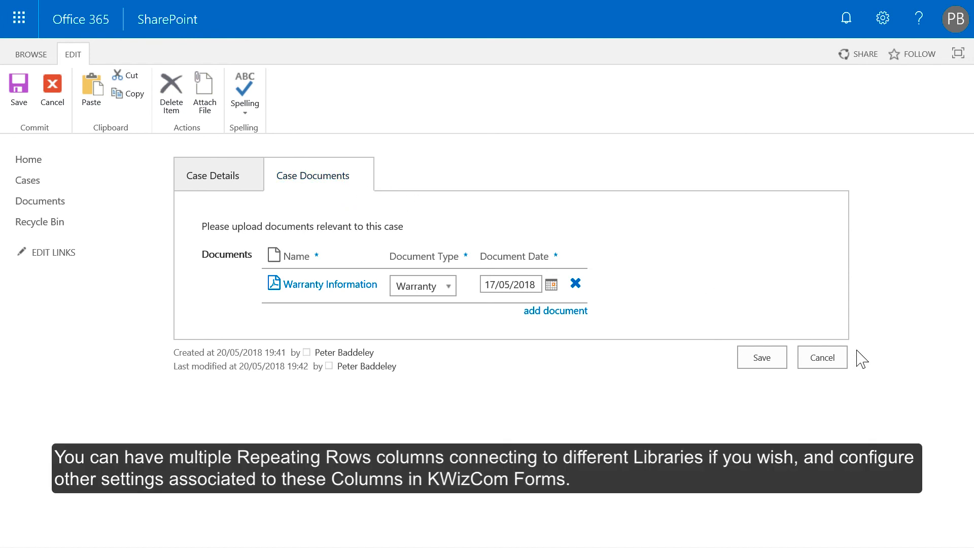
left_click(830, 361)
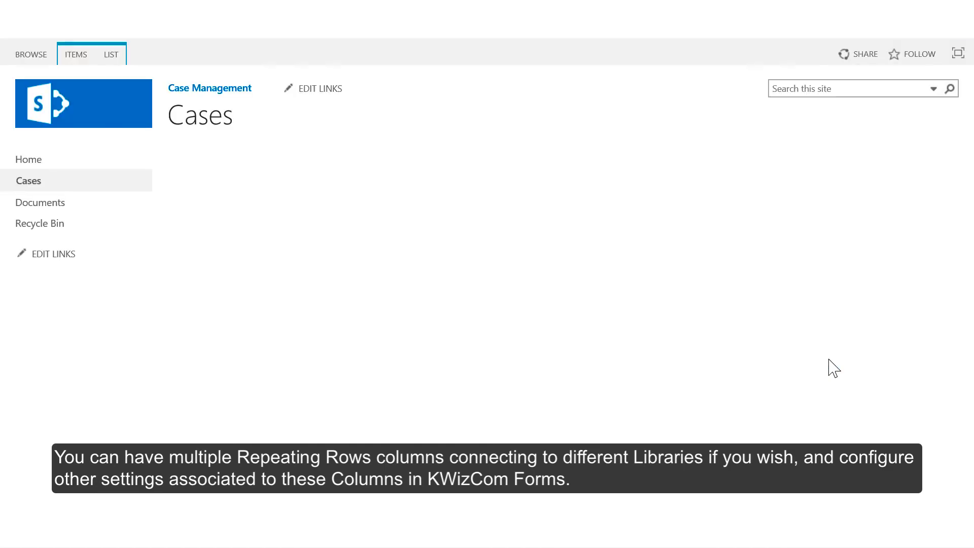